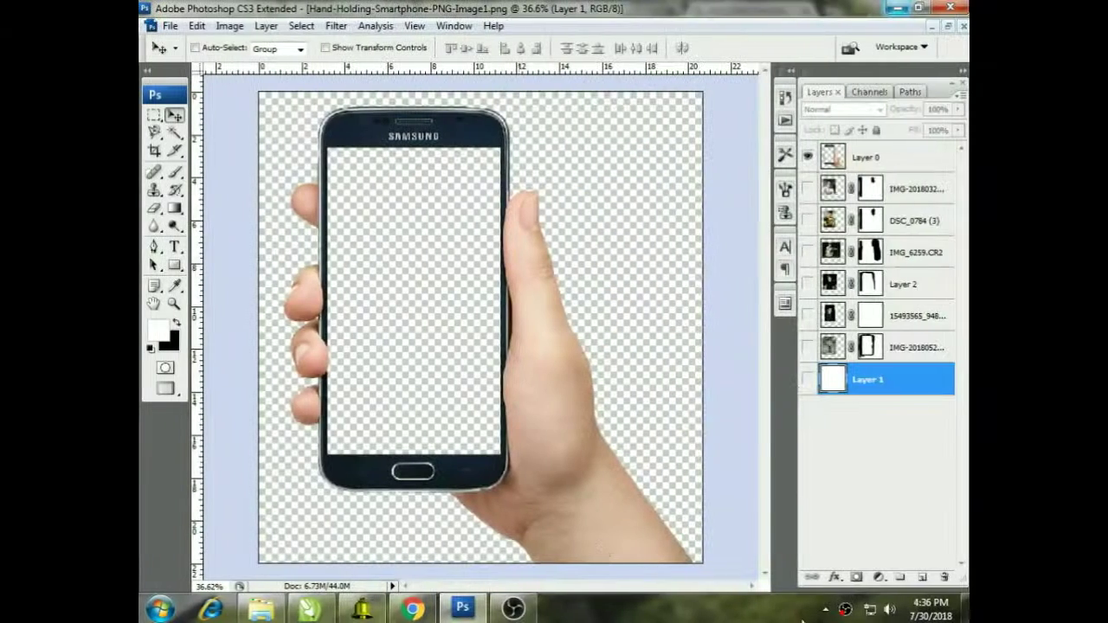
Switch to Chrome to view the Google Images results for the hand-holding phone picture.
left_click(413, 610)
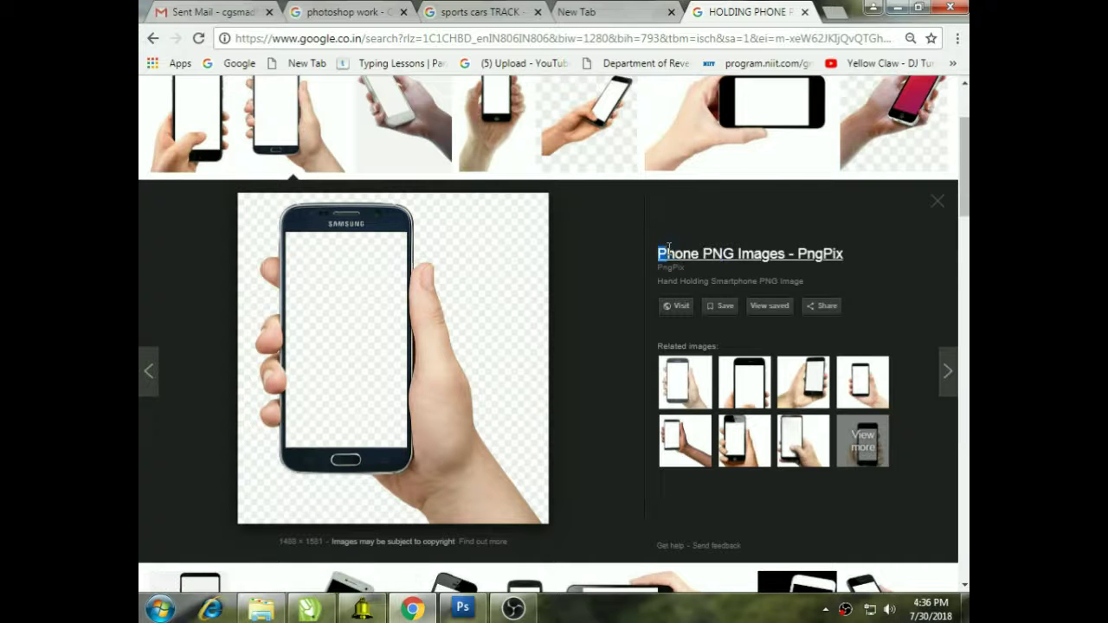
Check the phone image's source title in Google Images, then return to the Photoshop phone document.
left_click_drag(658, 252, 893, 250)
left_click(598, 515)
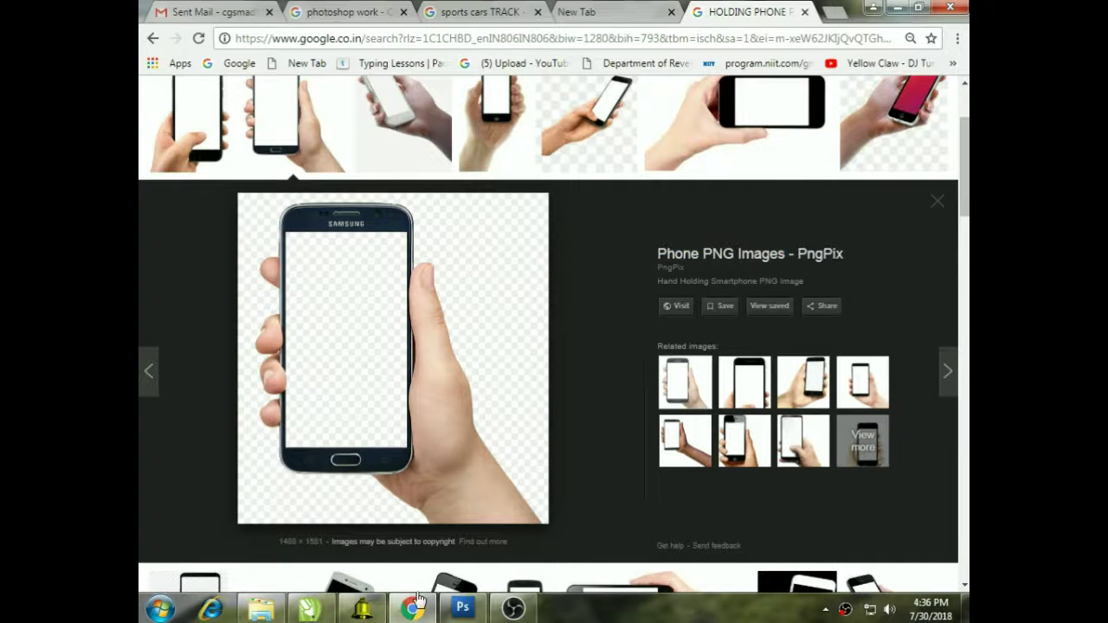
left_click(460, 609)
left_click(460, 608)
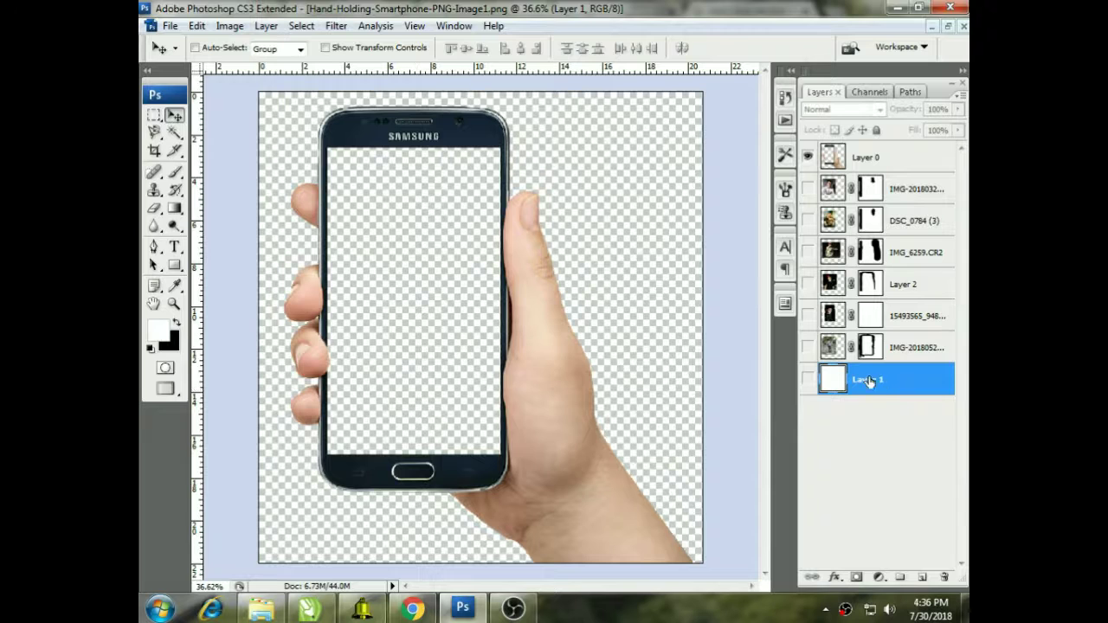
Show the white background layer, toggle the swatch colours, and select Layer 0.
left_click(808, 383)
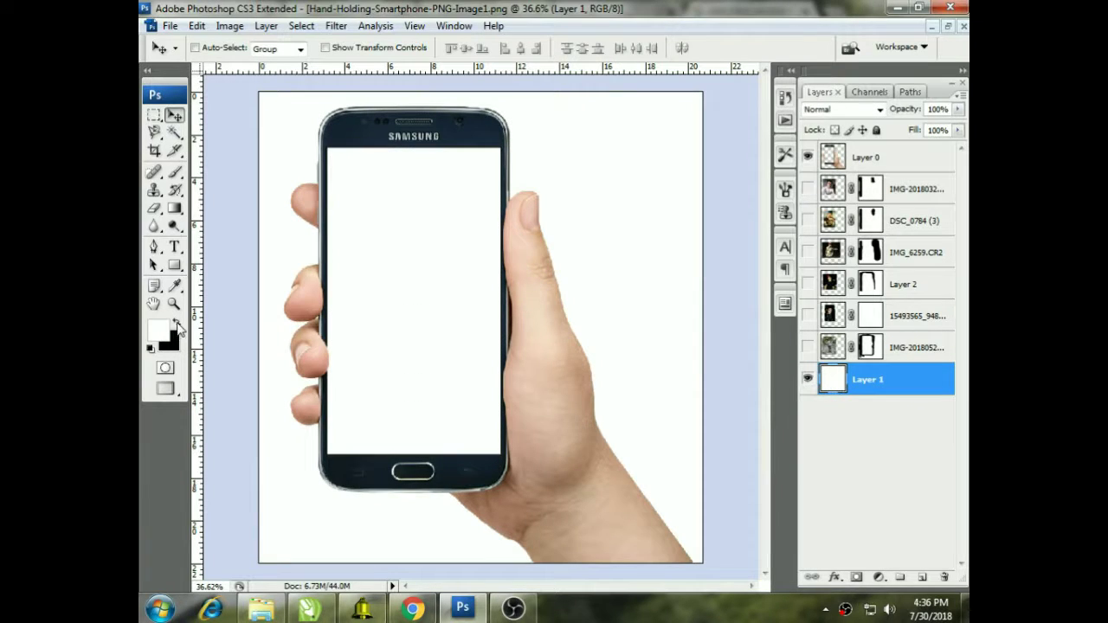
left_click(176, 323)
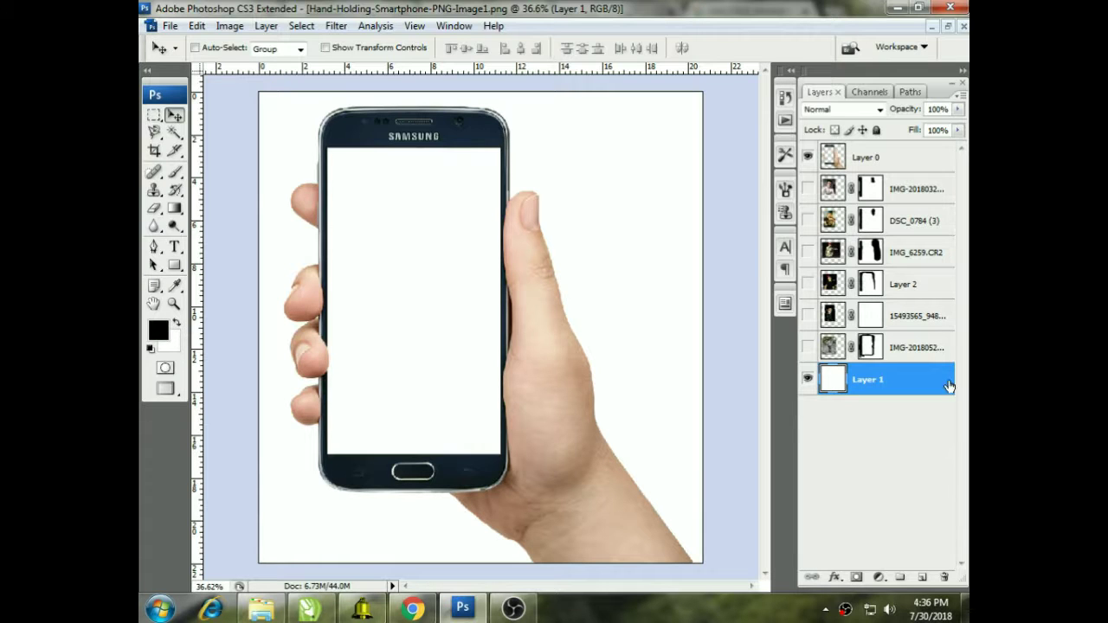
key("x")
left_click(808, 157)
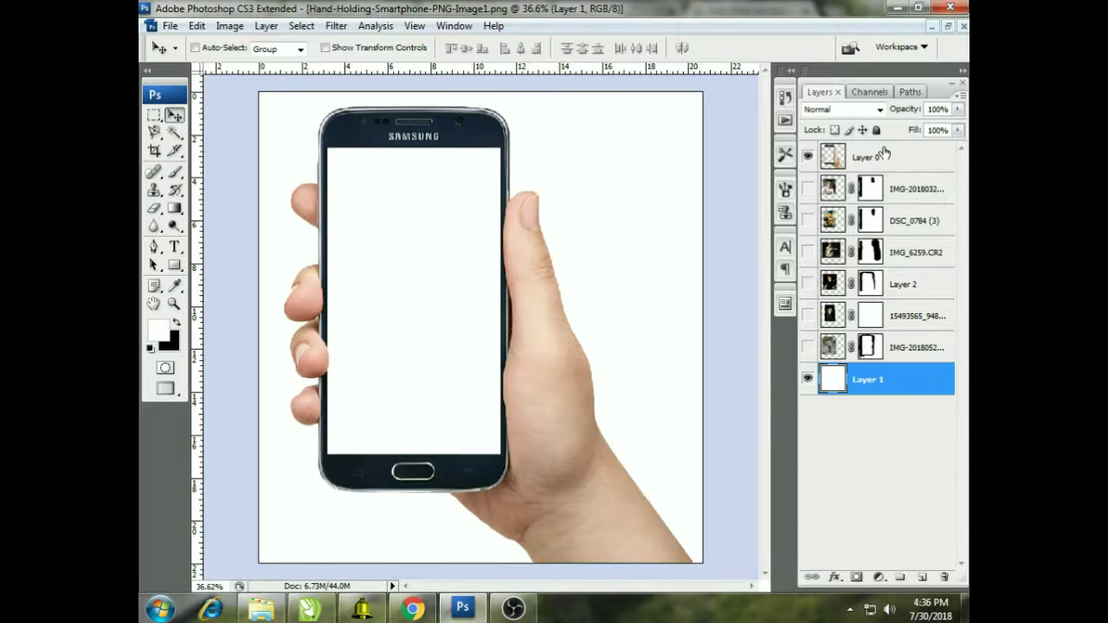
left_click(884, 154)
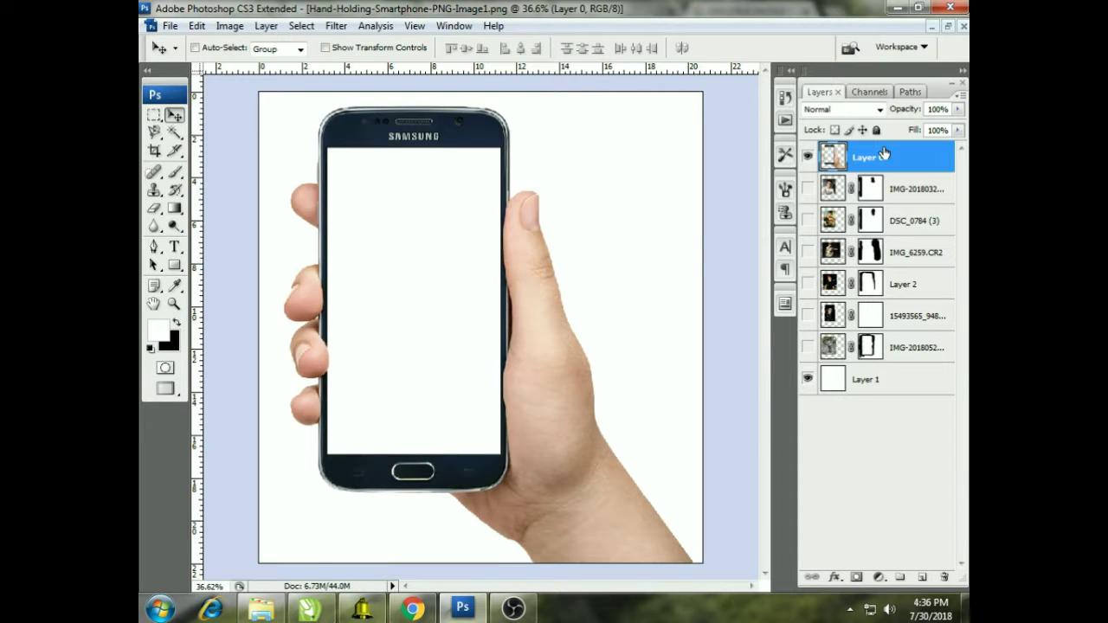
Place the dark portrait photo into the document through the Camera Raw import.
left_click(169, 25)
left_click(206, 297)
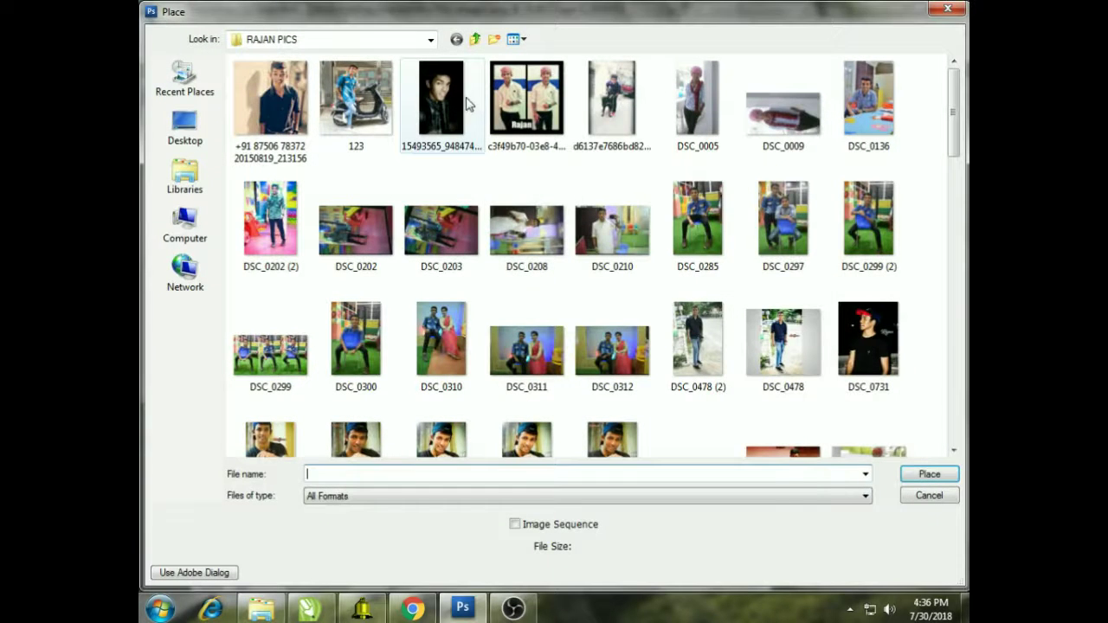
left_click(441, 104)
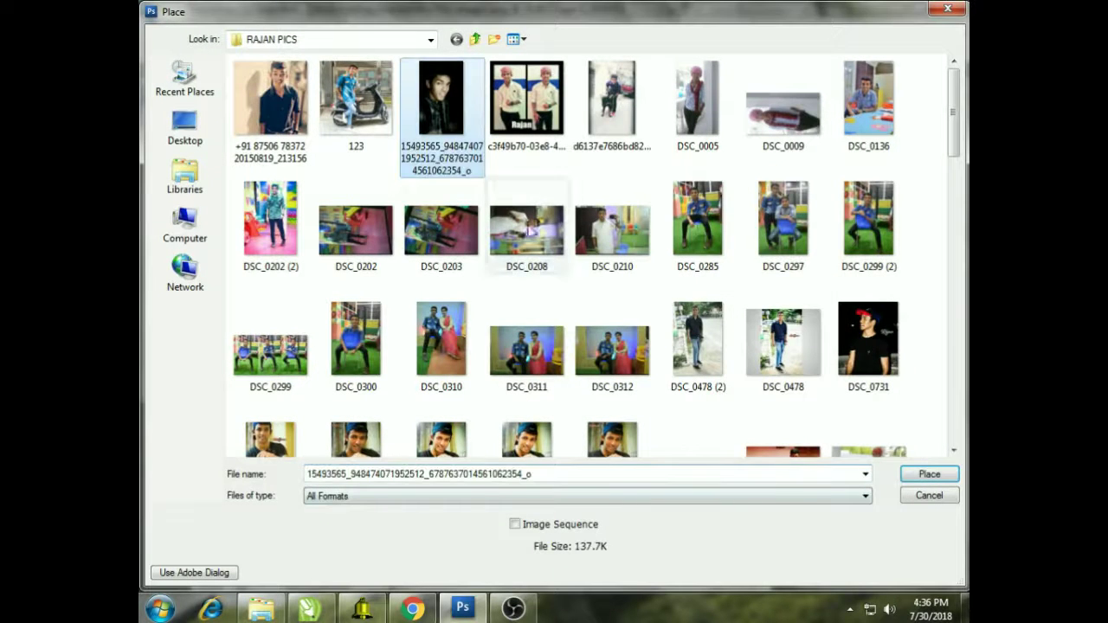
left_click(904, 470)
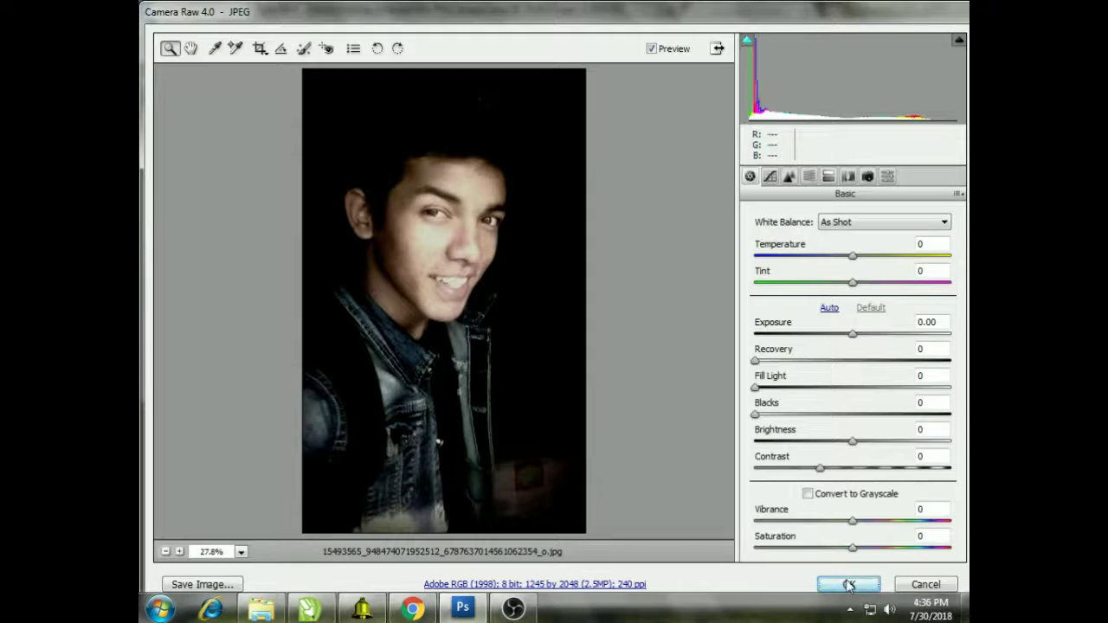
left_click(849, 585)
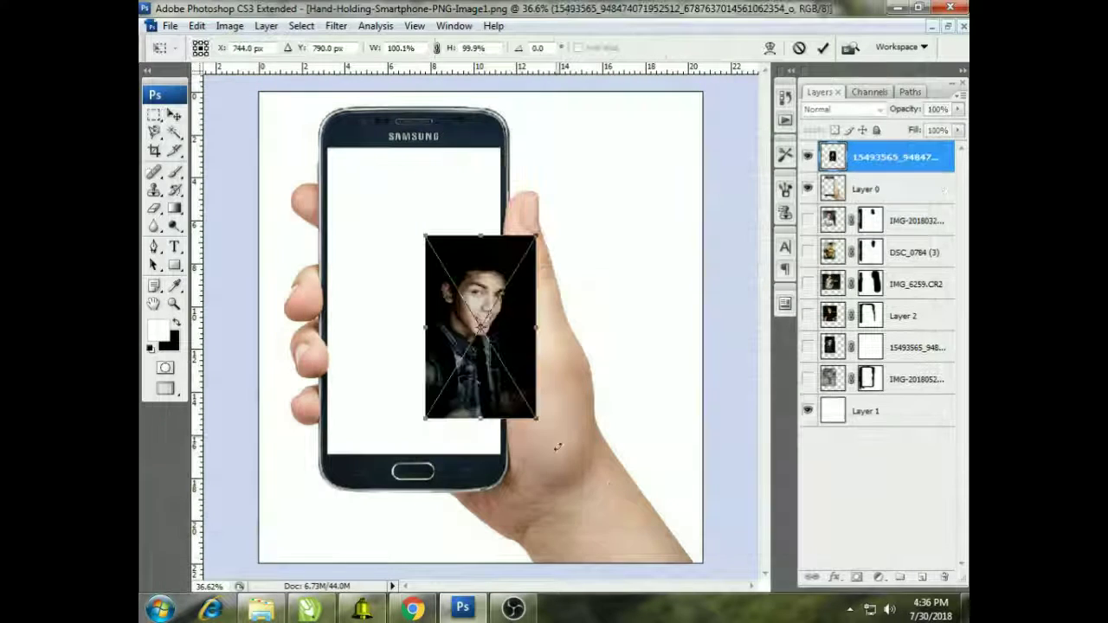
Enlarge the portrait over the phone screen and move its layer beneath Layer 0.
left_click_drag(536, 417, 629, 550)
left_click_drag(574, 470, 471, 374)
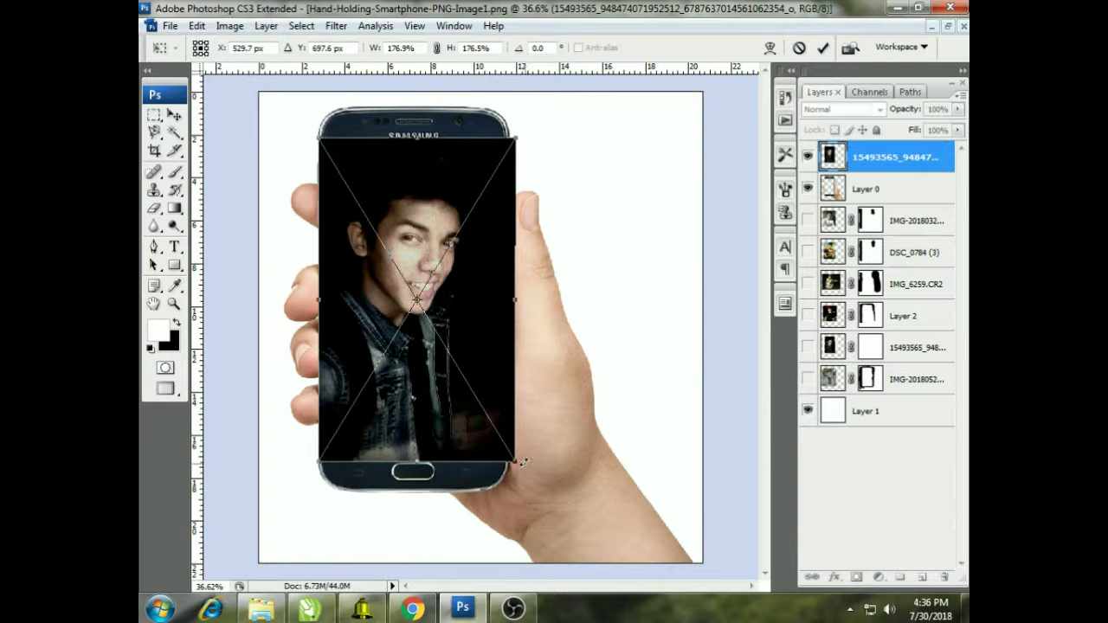
key("Return")
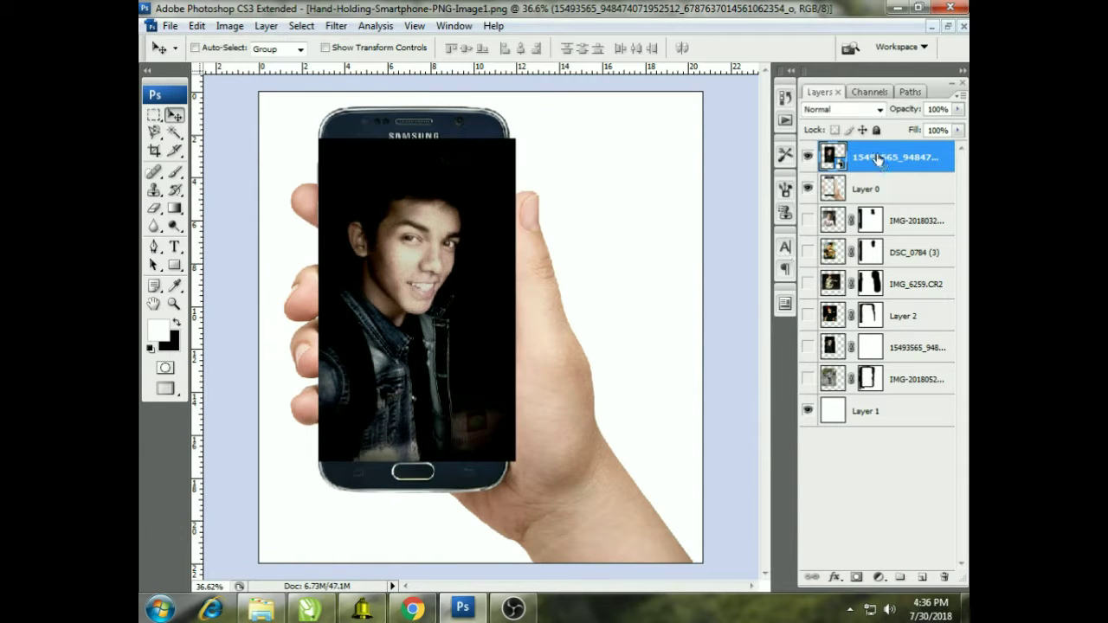
left_click_drag(878, 158, 839, 192)
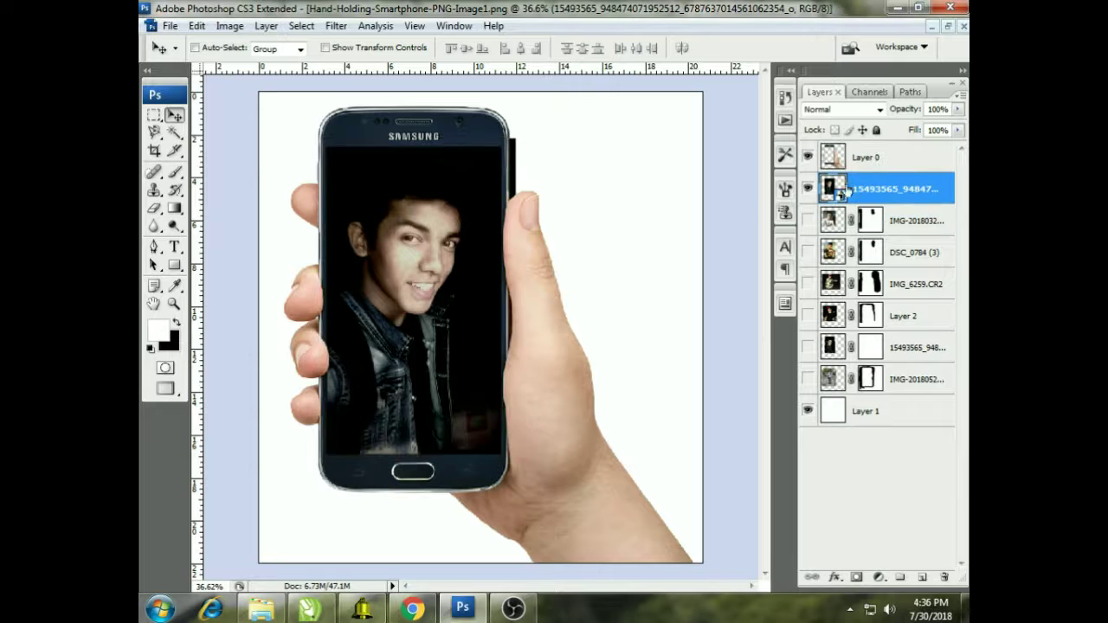
Rasterize the placed portrait layer and add a layer mask to it.
left_click(807, 158)
left_click(806, 158)
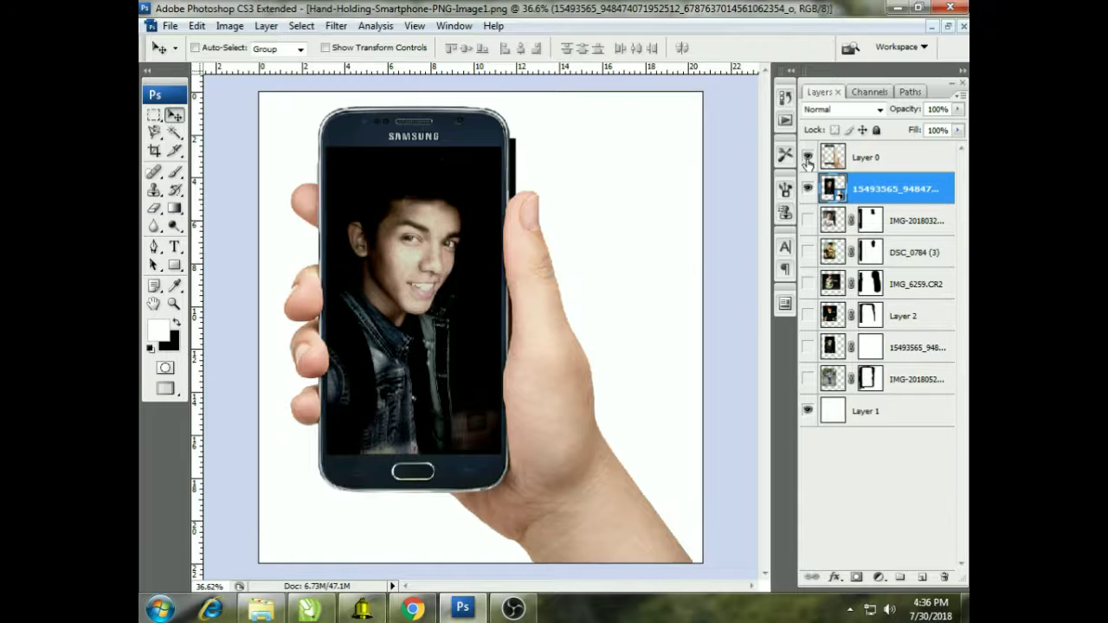
right_click(870, 197)
left_click(725, 338)
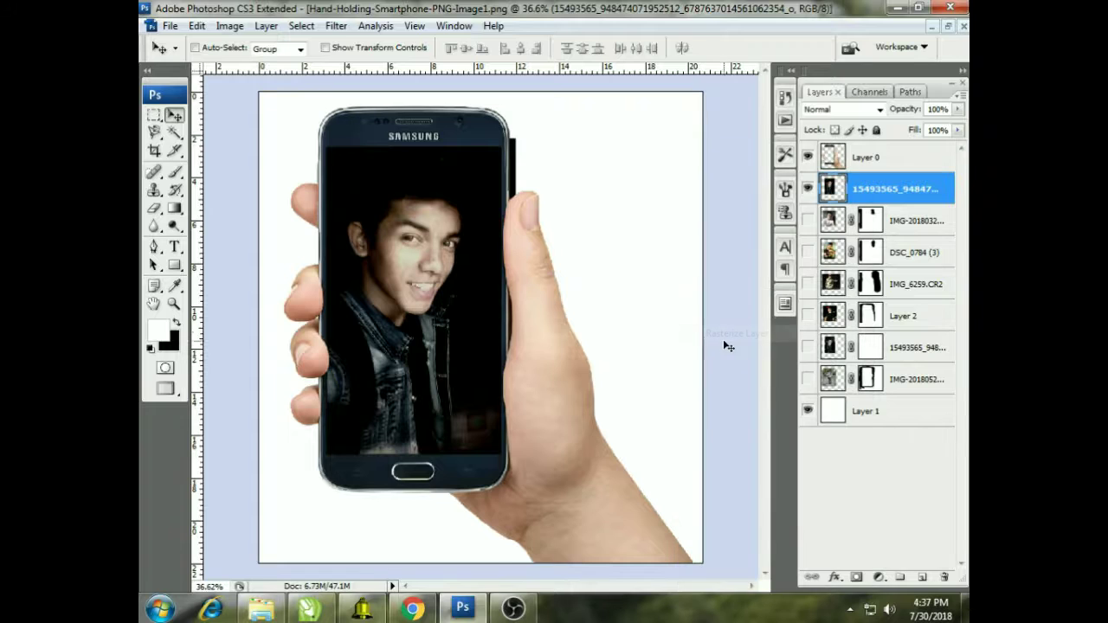
left_click(857, 578)
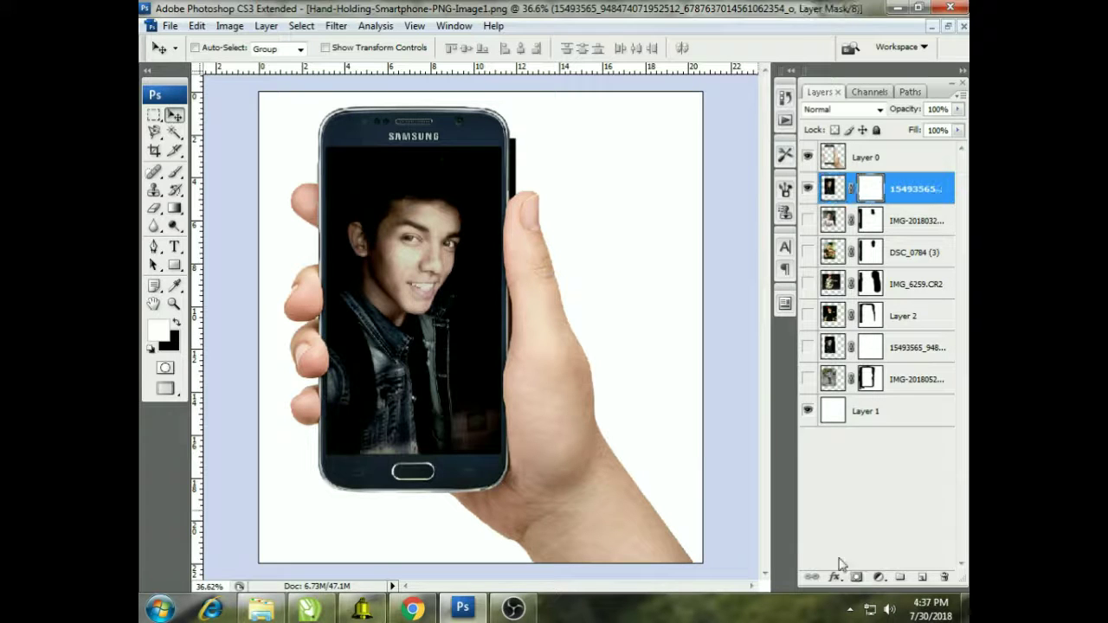
Set up the Brush tool with black paint and a 19 px hard brush.
left_click(174, 172)
left_click(177, 324)
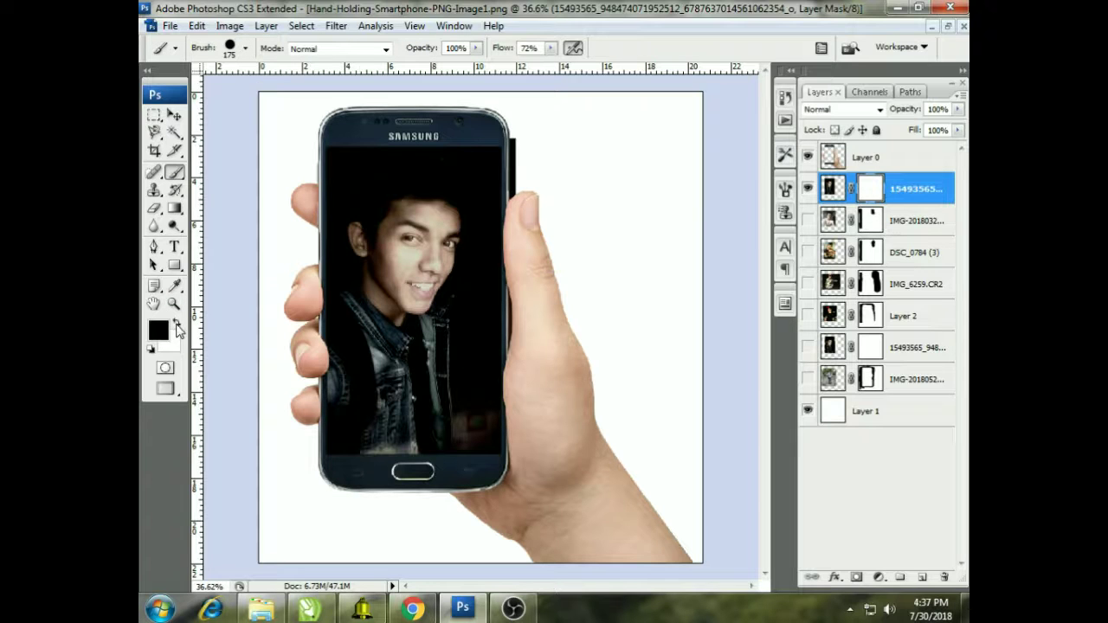
left_click(245, 49)
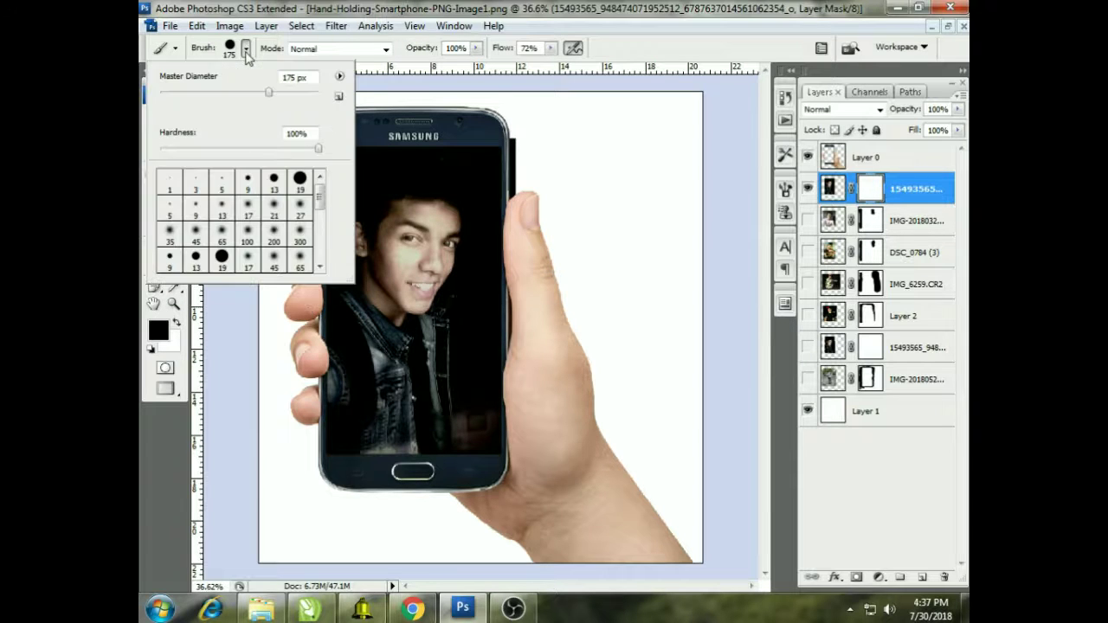
left_click(299, 180)
left_click(224, 264)
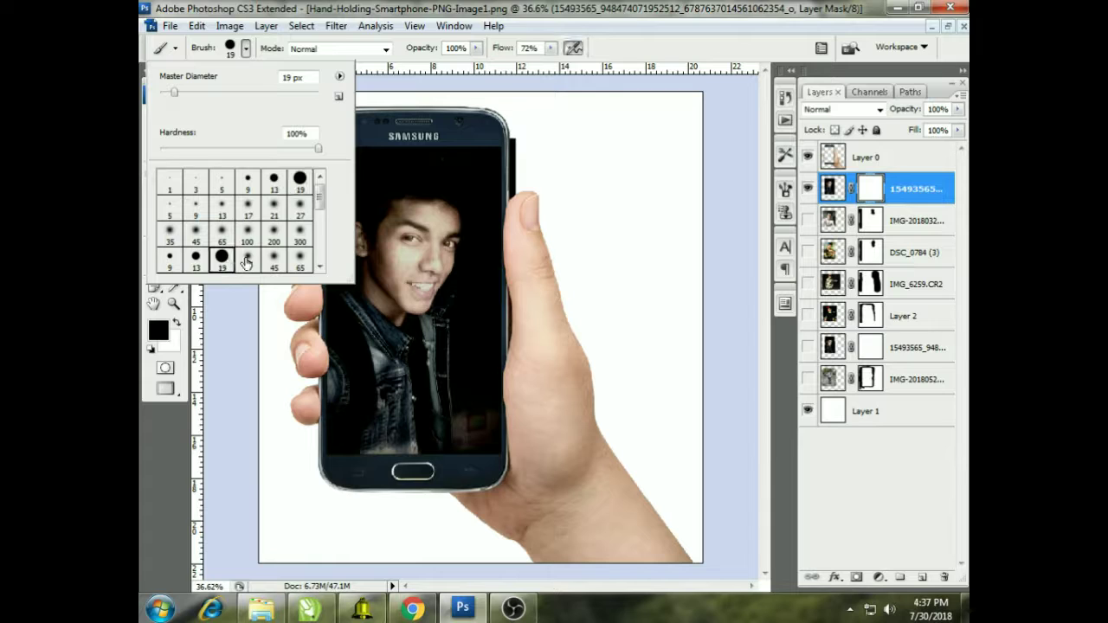
left_click_drag(175, 94, 180, 93)
key("Return")
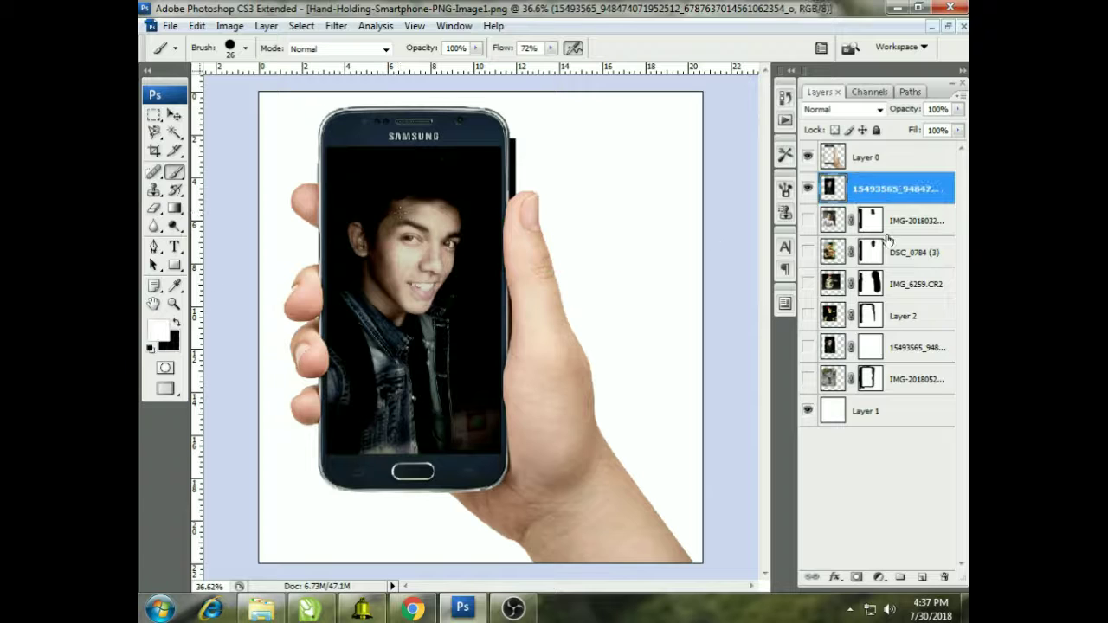
Add a fresh mask with black foreground, then delete the portrait layer.
left_click(856, 577)
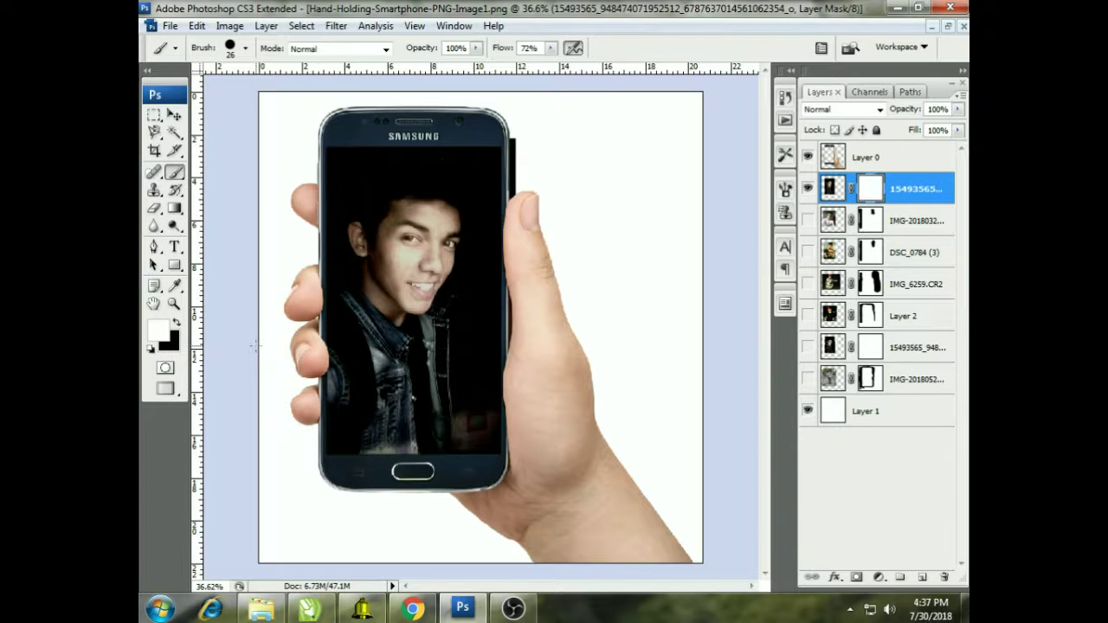
left_click(175, 322)
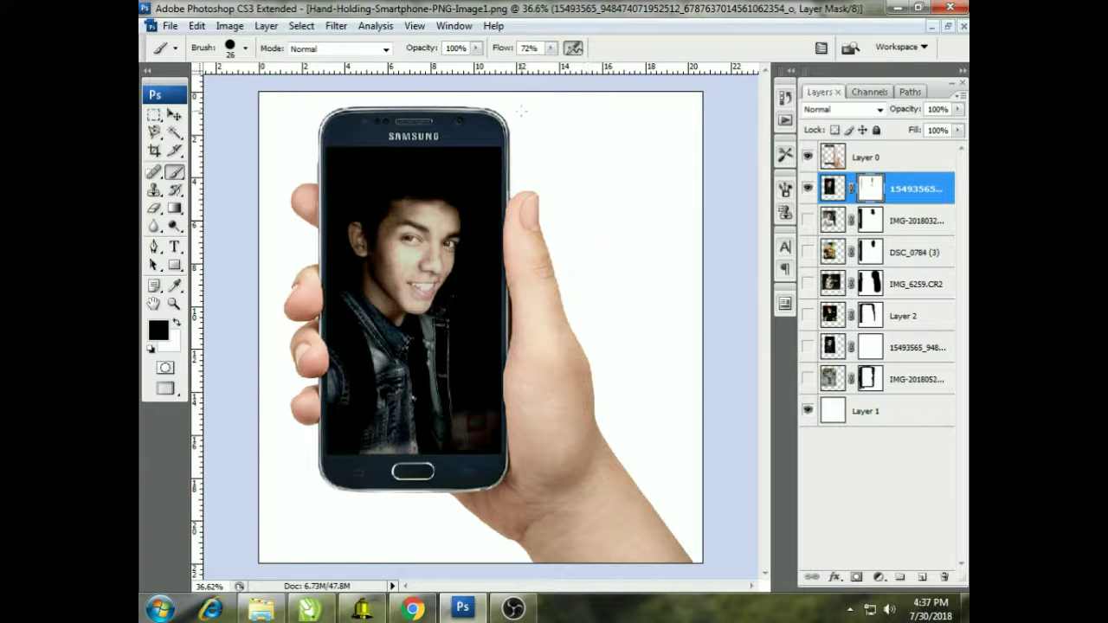
left_click(174, 115)
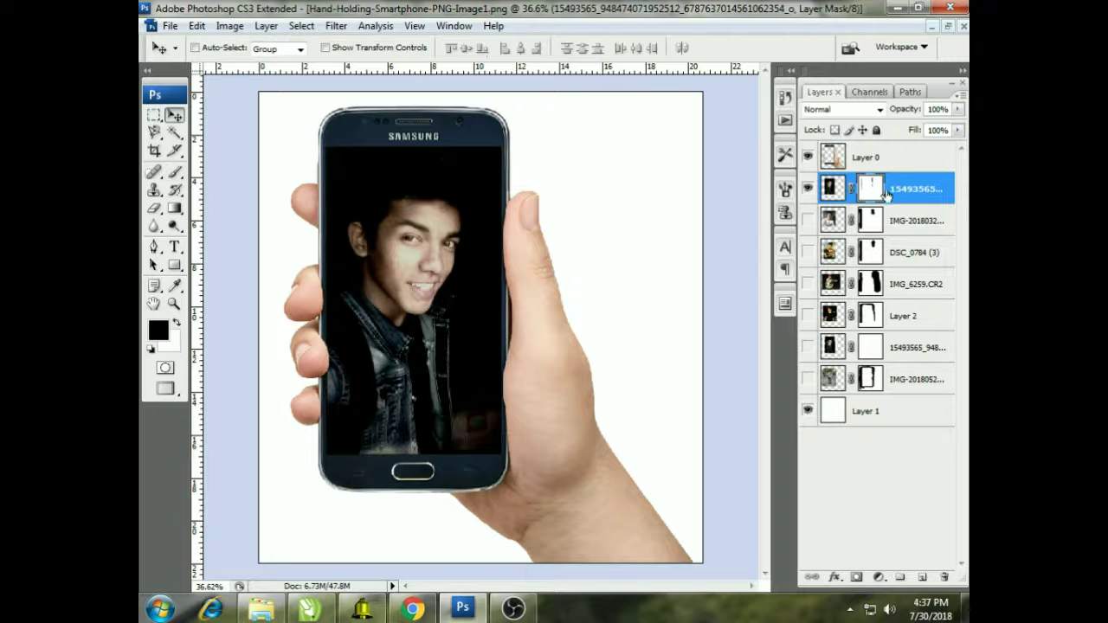
key("Delete")
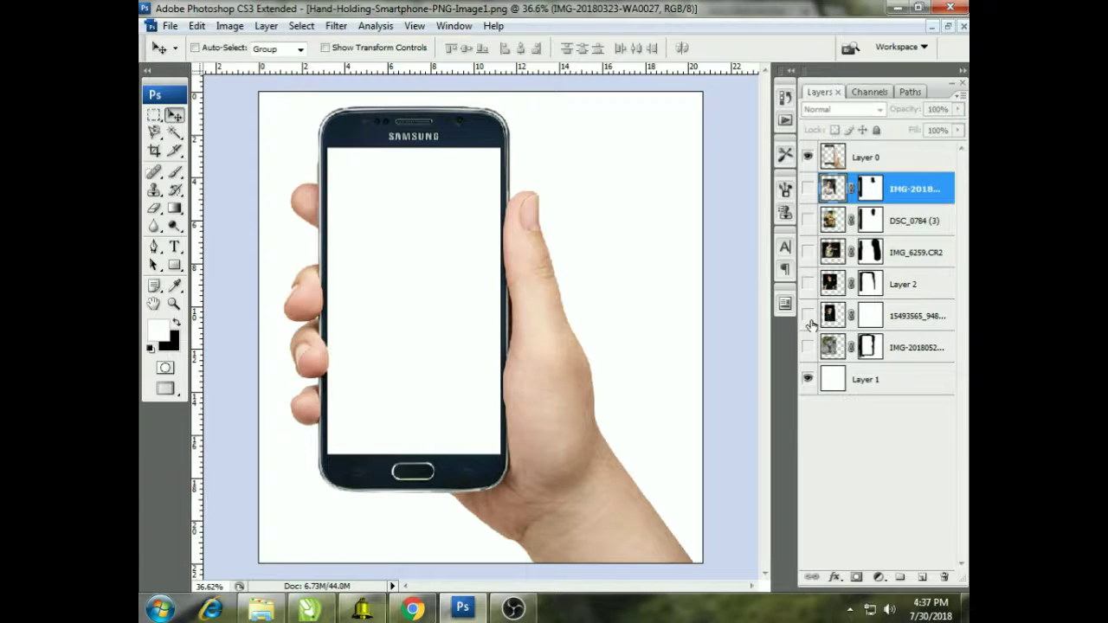
Preview the masked portrait, glasses and DSC_0784 photos by toggling their layer visibility.
left_click(807, 316)
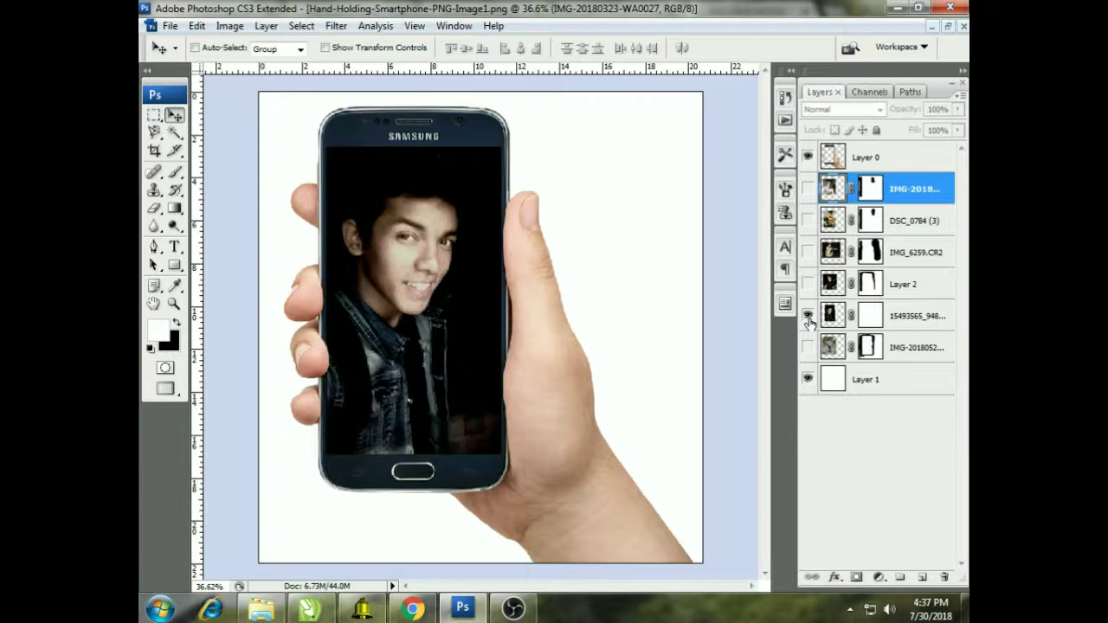
left_click(808, 189)
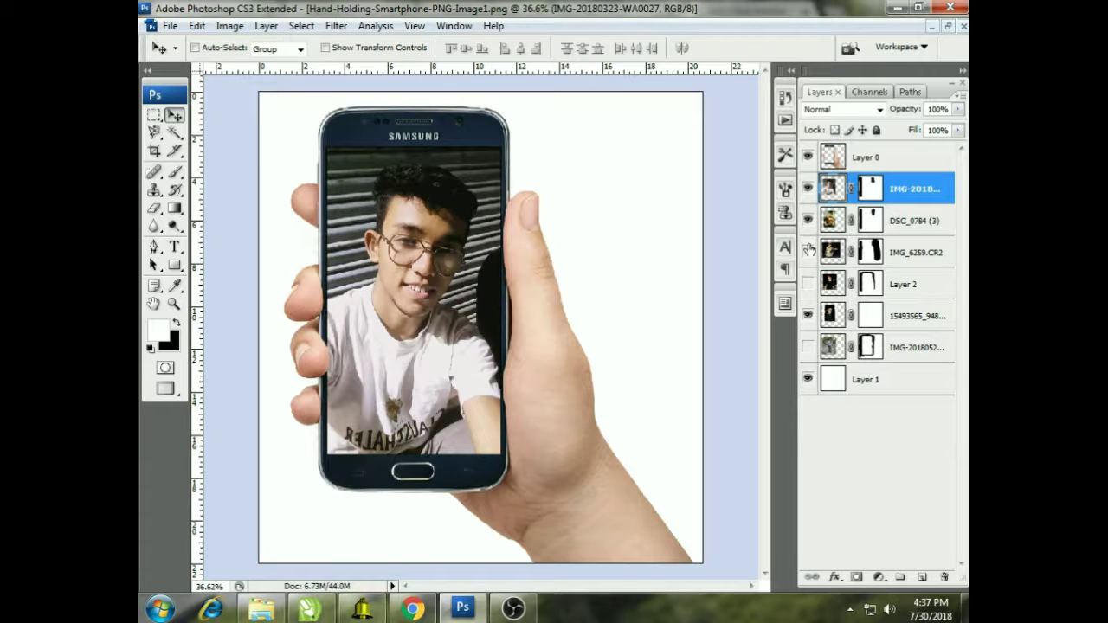
left_click(807, 220)
left_click(807, 189)
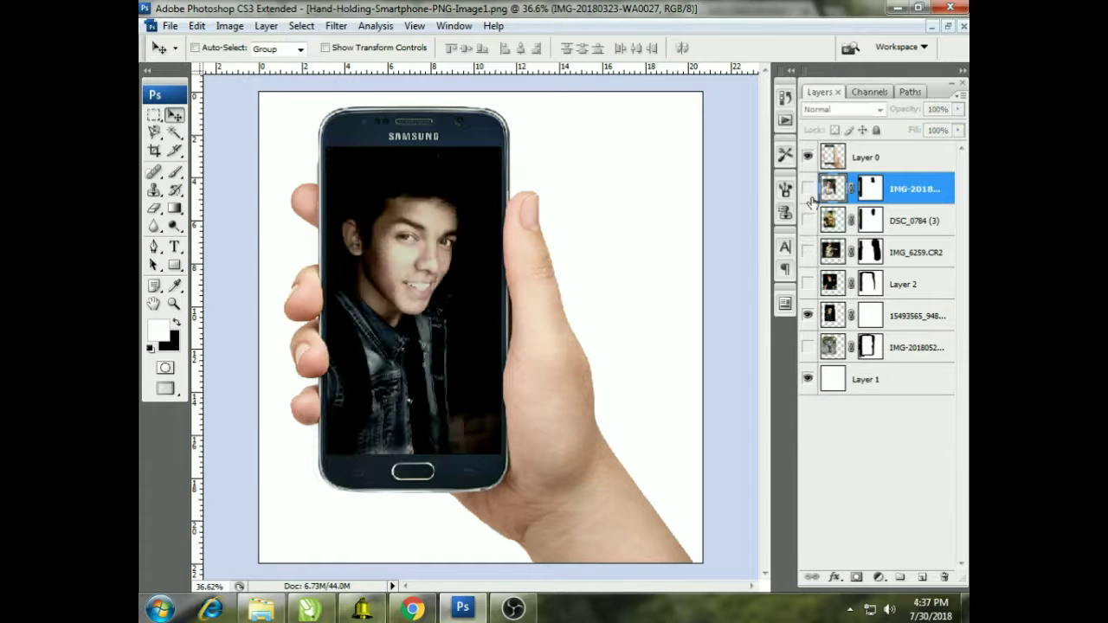
left_click(808, 316)
Show the standing man, dark portrait, Layer 2, DSC_0784 and glasses selfie layers.
left_click(808, 347)
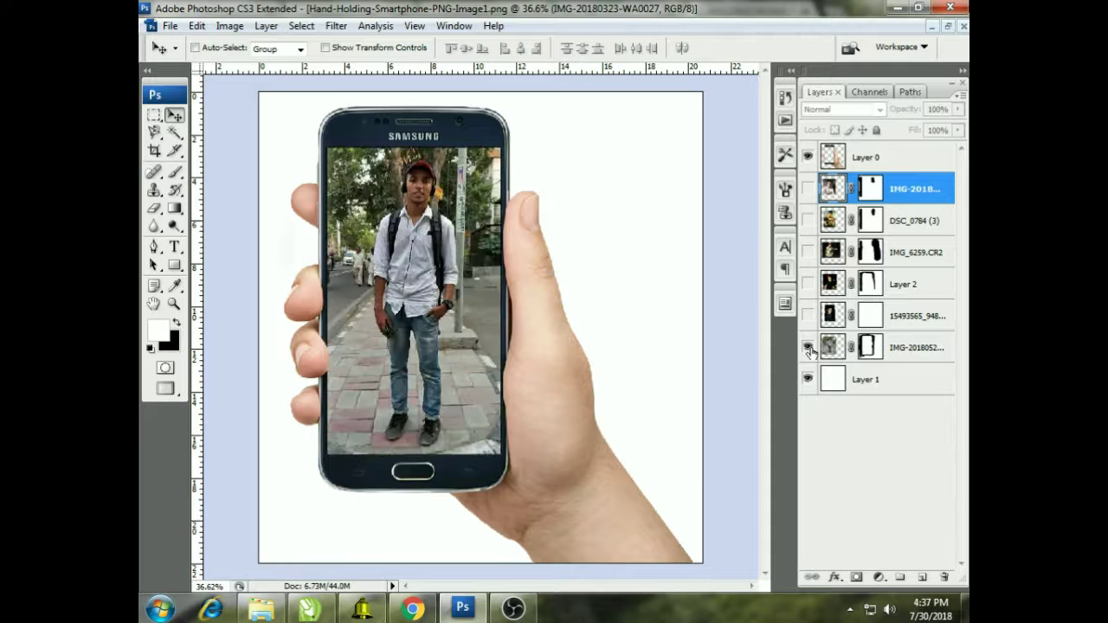
left_click(808, 316)
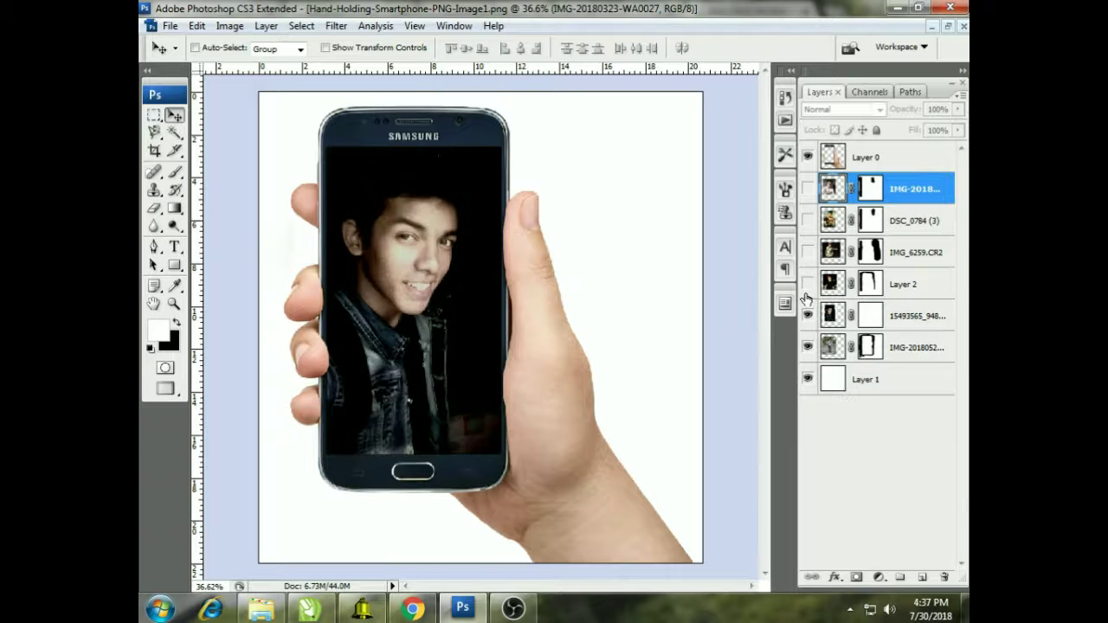
left_click(808, 284)
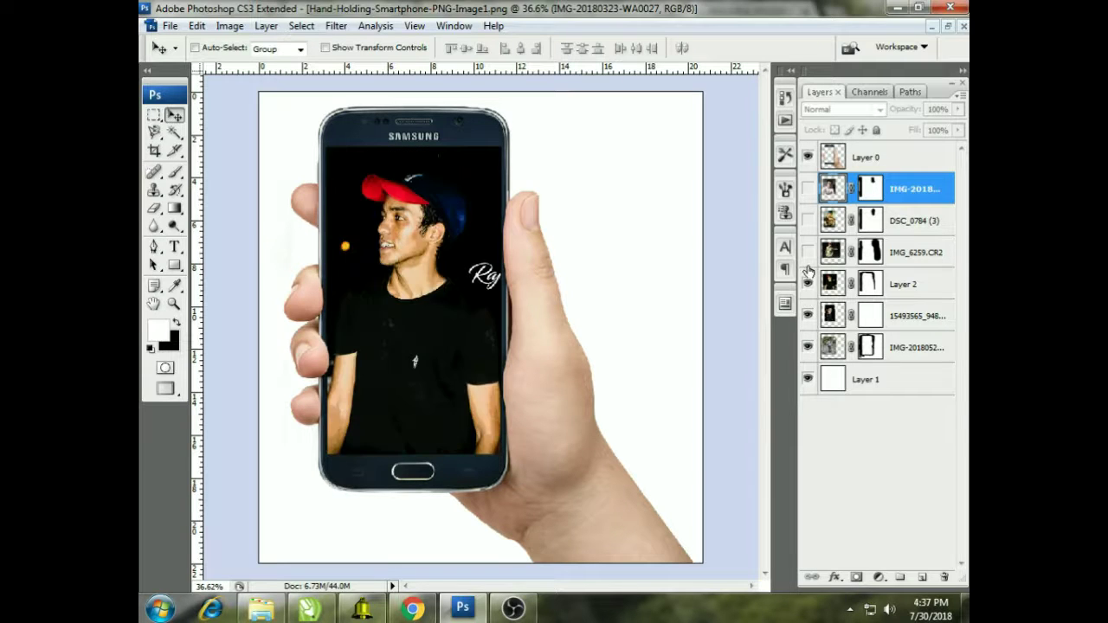
left_click(808, 221)
left_click(808, 190)
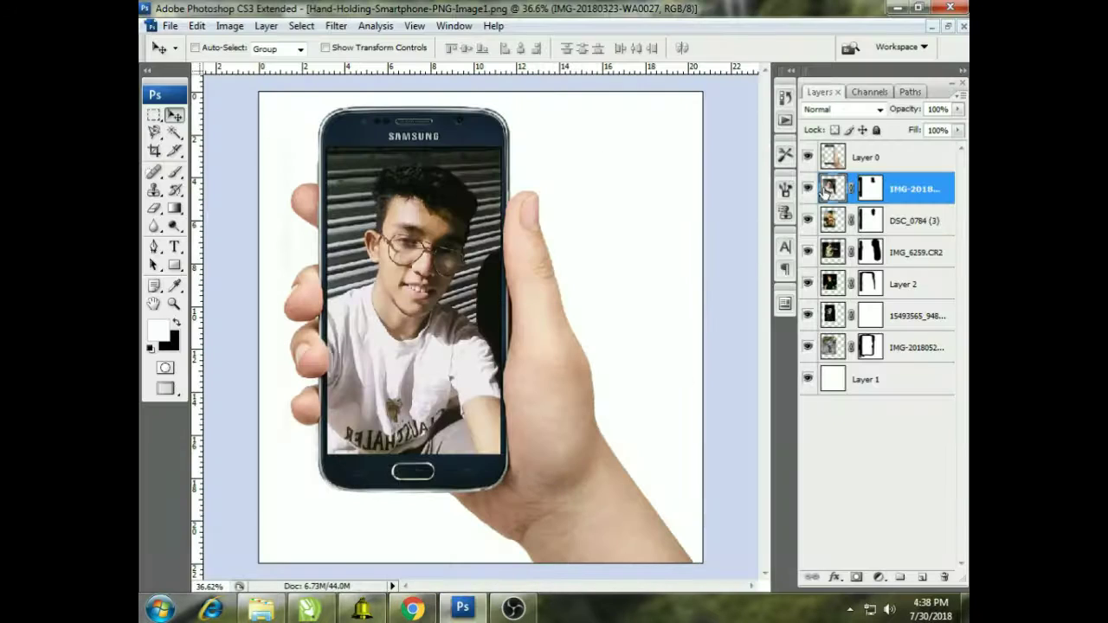
left_click(169, 25)
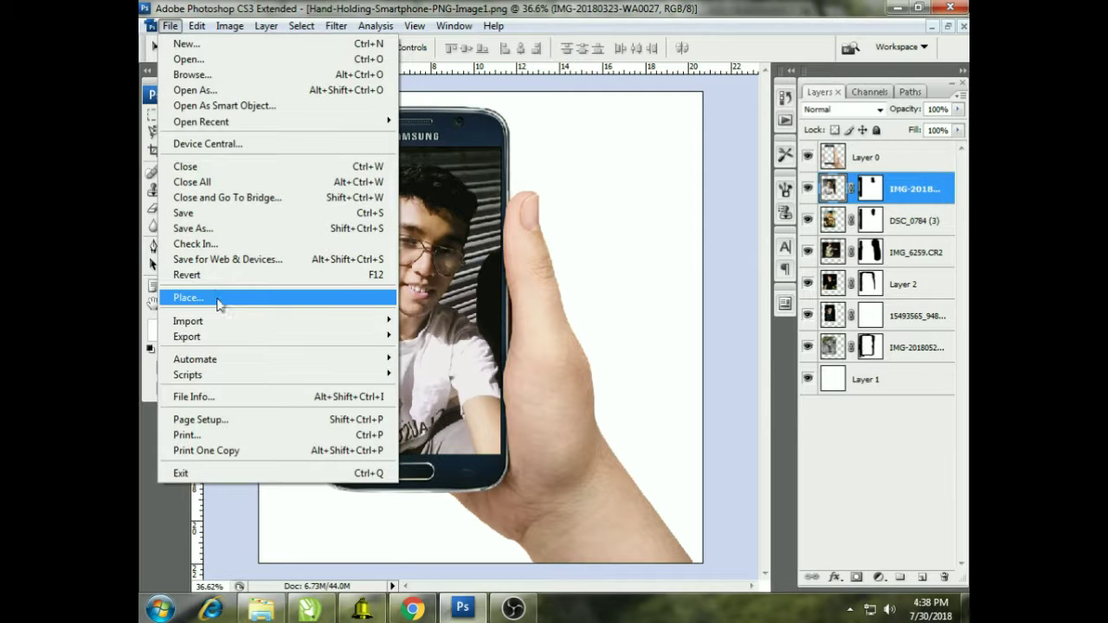
Place the Like & Share PNG from Rajan'S WORK onto the phone screen.
left_click(218, 300)
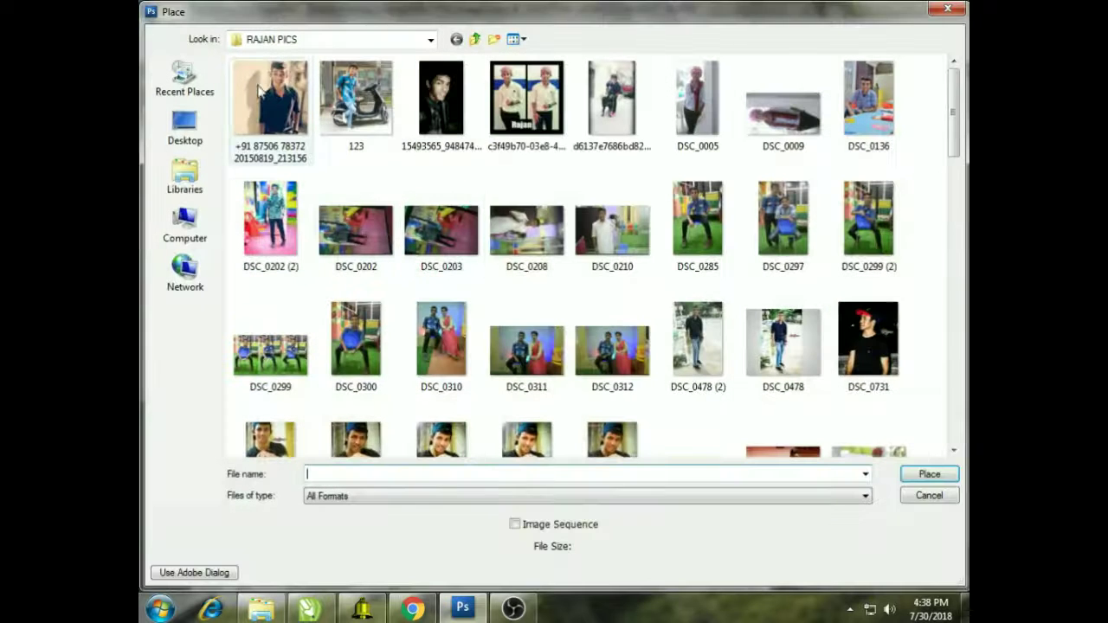
left_click(475, 39)
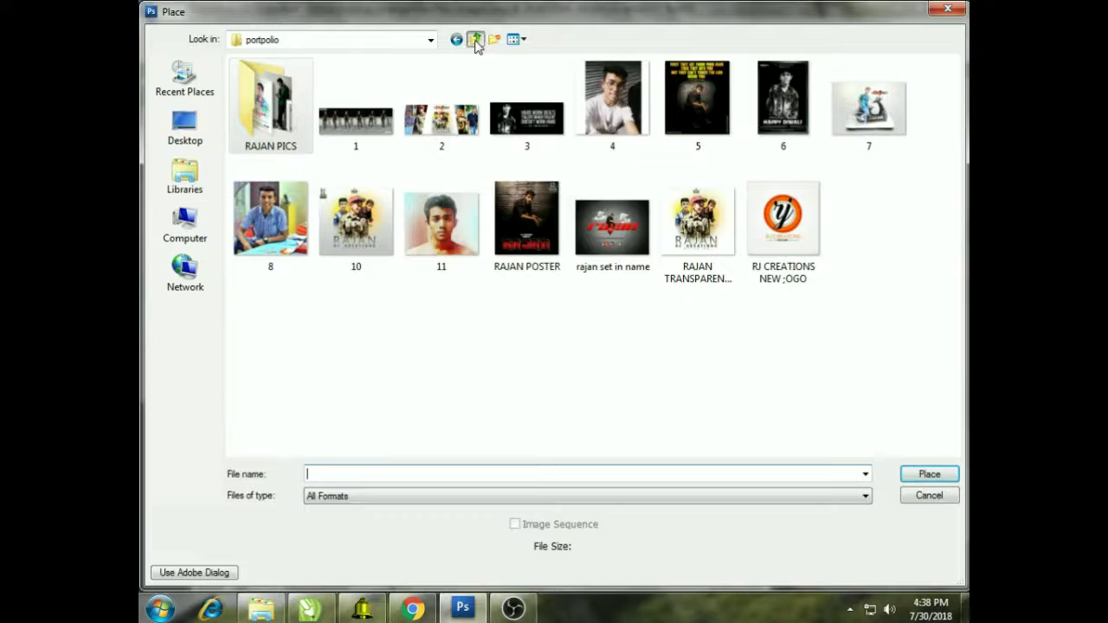
left_click(475, 40)
left_click(475, 40)
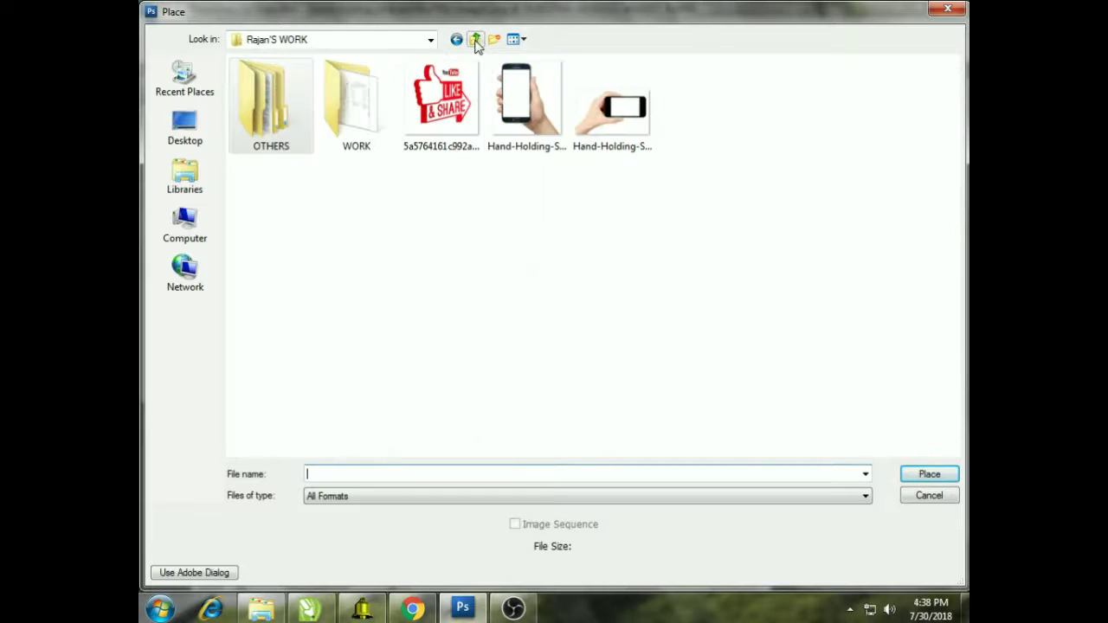
double_click(449, 120)
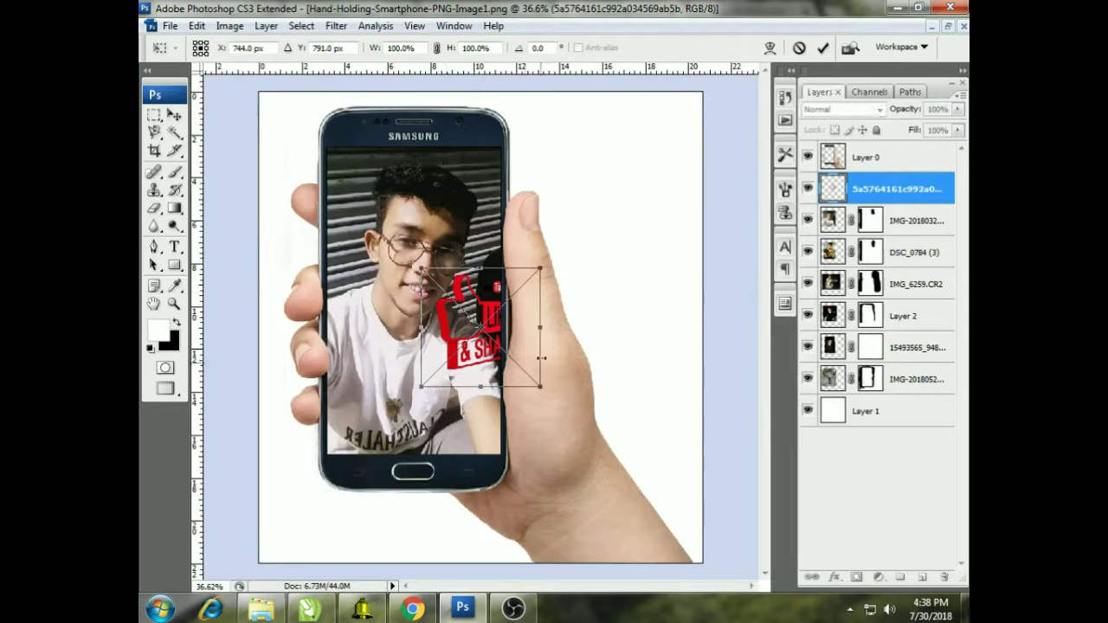
left_click_drag(525, 370, 457, 294)
key("Return")
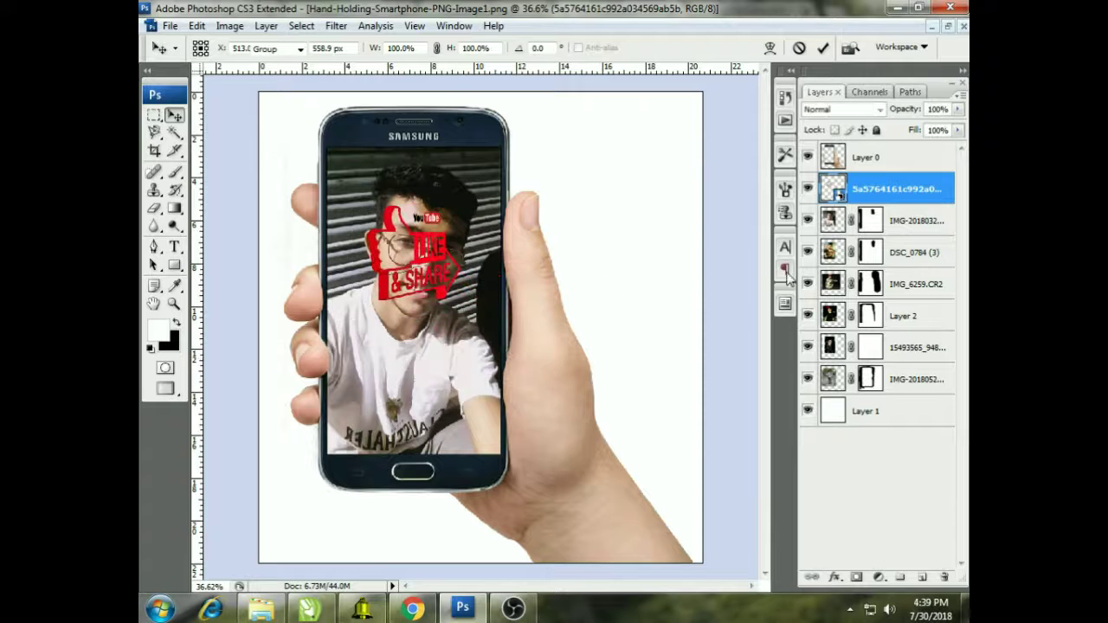
Hide all six photo layers so the phone screen is white.
left_click(808, 220)
left_click(808, 252)
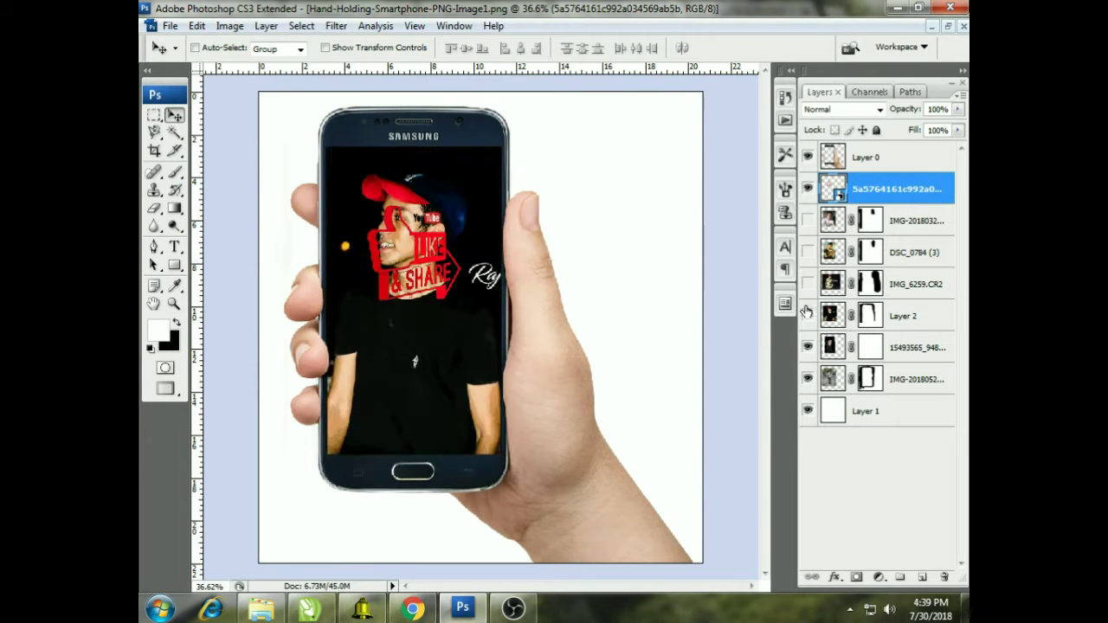
left_click(808, 284)
left_click(807, 316)
left_click(808, 347)
left_click(808, 379)
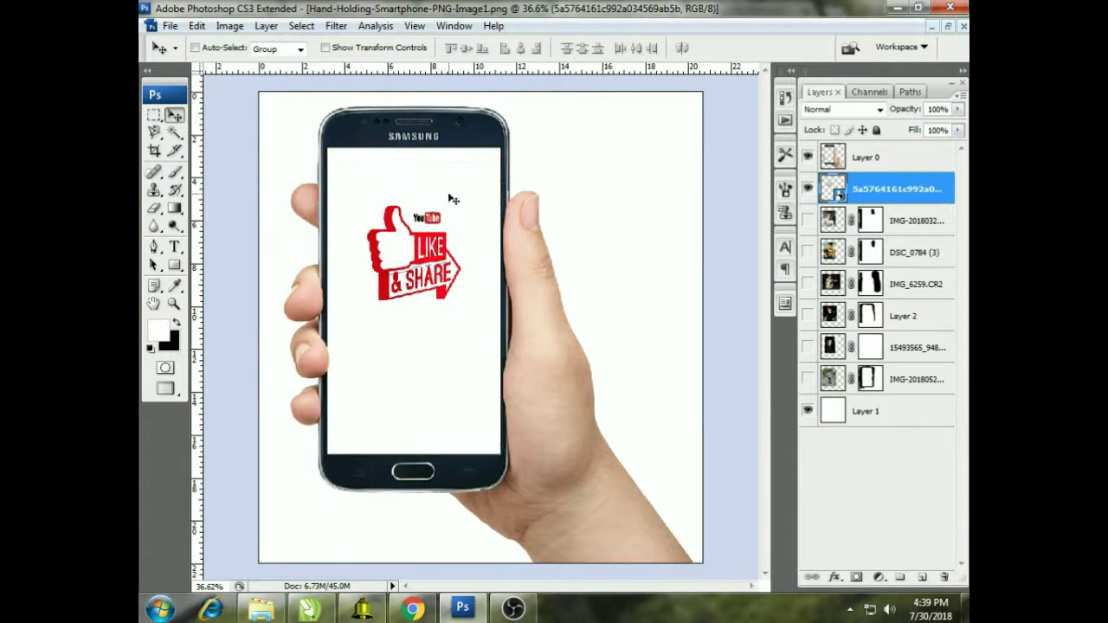
Resize the Like & Share image slightly with Free Transform and commit it.
key("ctrl+t")
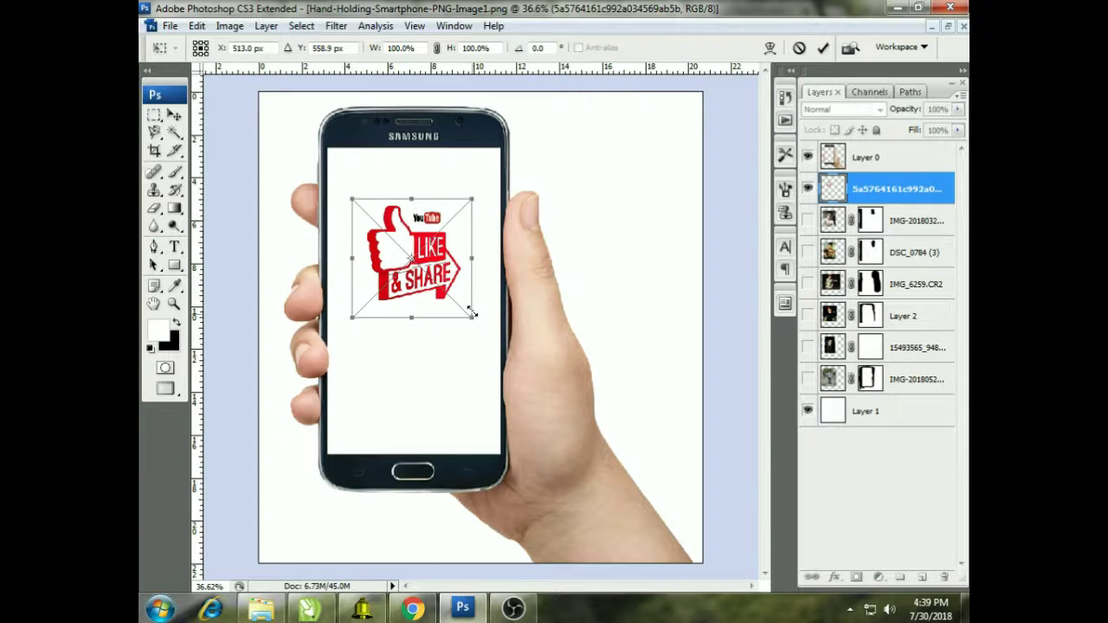
key("Escape")
key("ctrl+t")
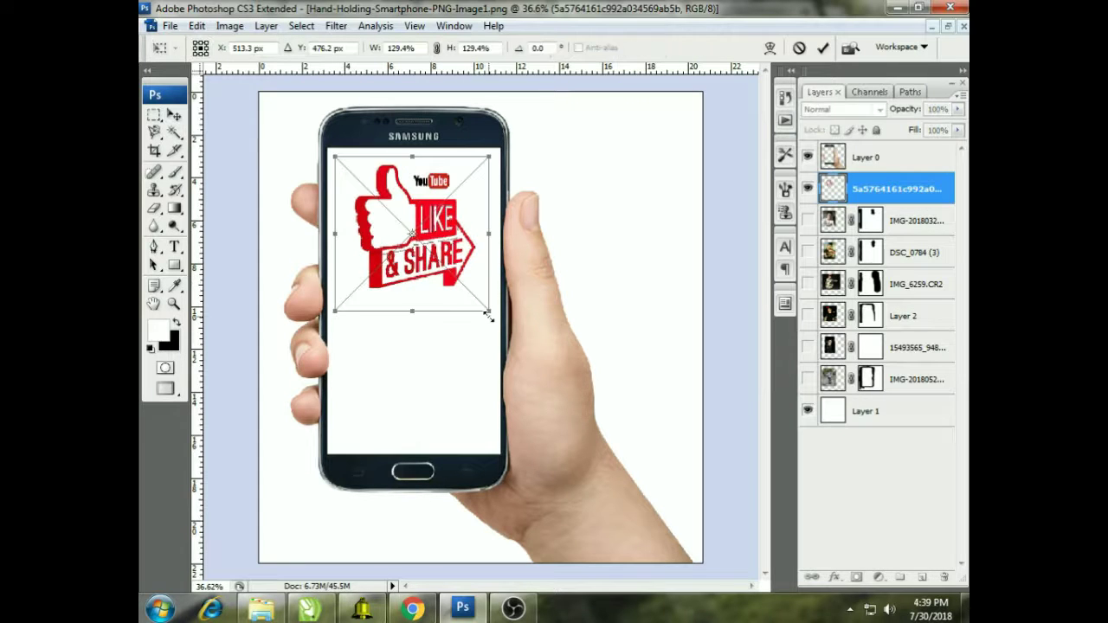
left_click_drag(488, 317, 463, 301)
key("Return")
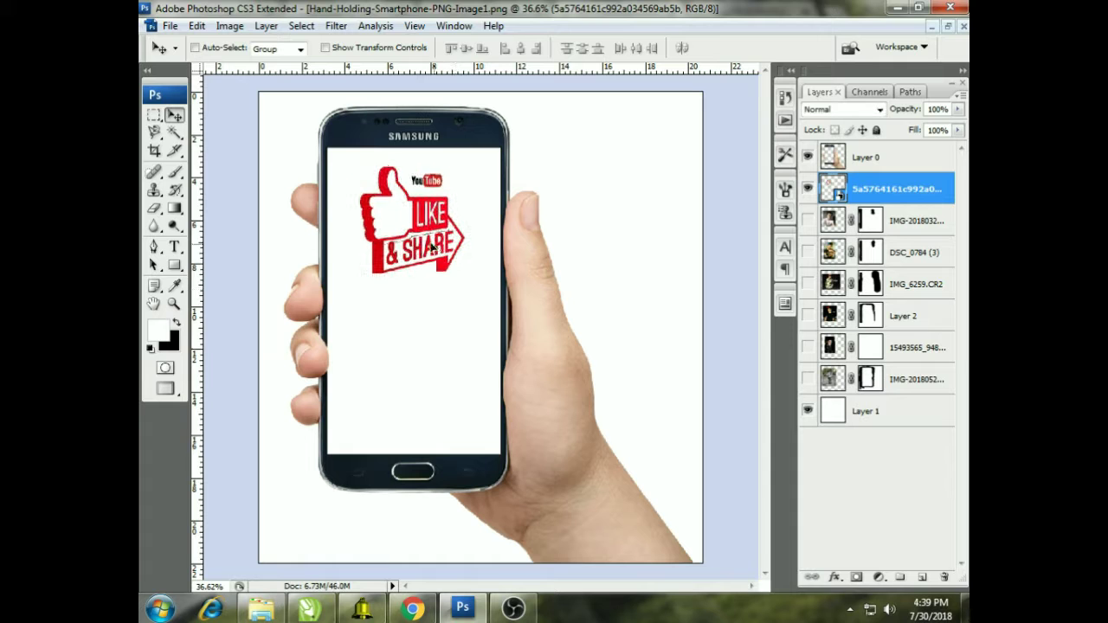
left_click(173, 26)
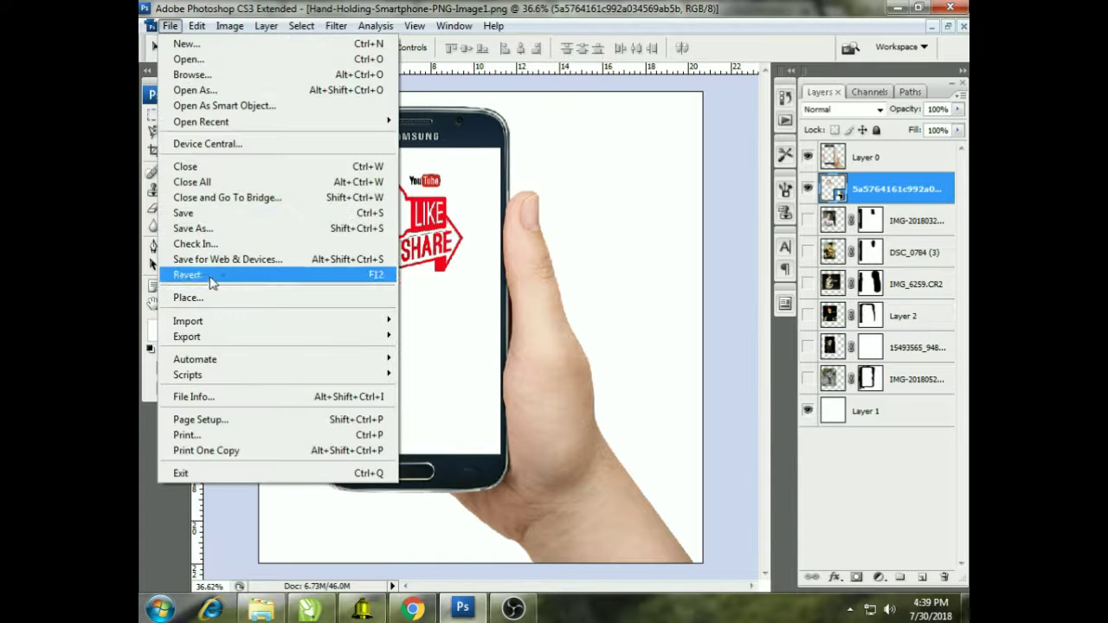
Start placing another image and browse to OTHERS > Rajan > YOUTUBE.
left_click(208, 297)
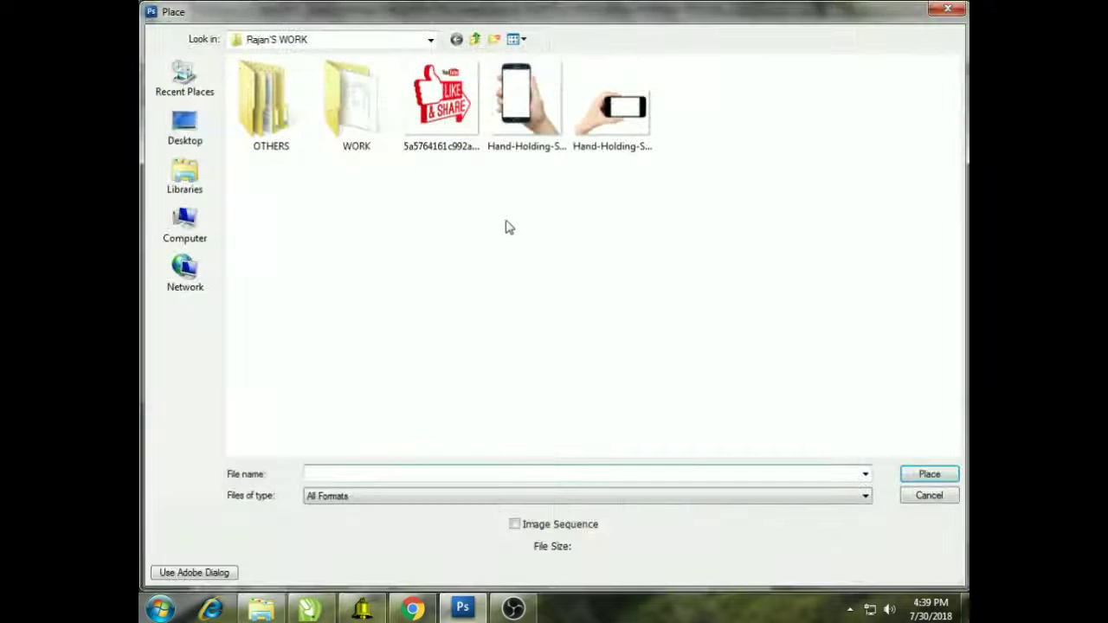
left_click(355, 102)
double_click(271, 108)
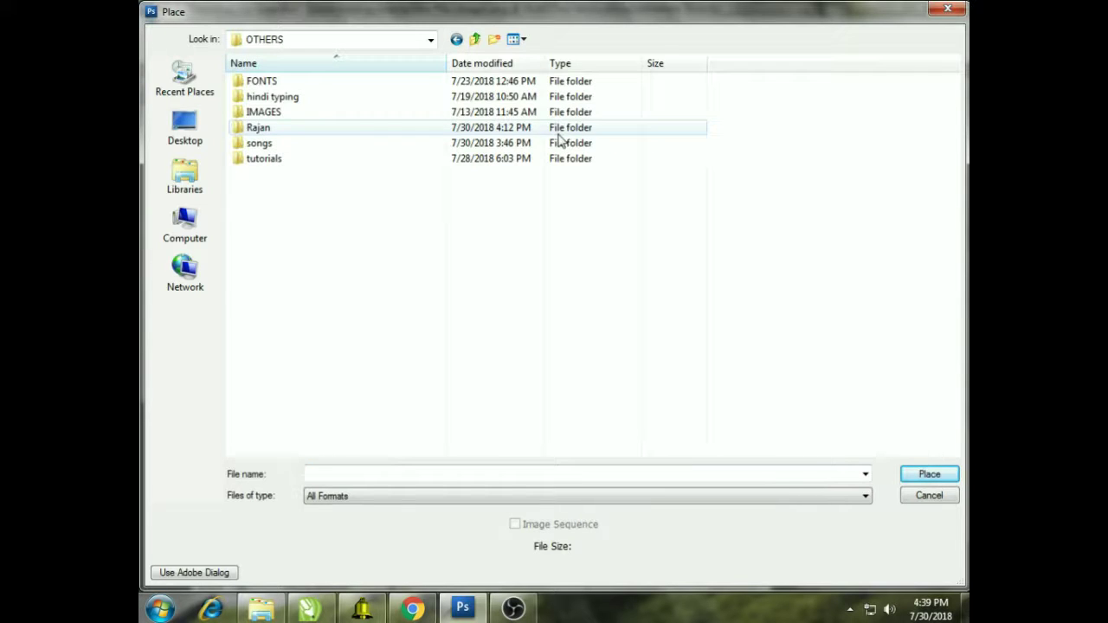
double_click(348, 131)
left_click(300, 115)
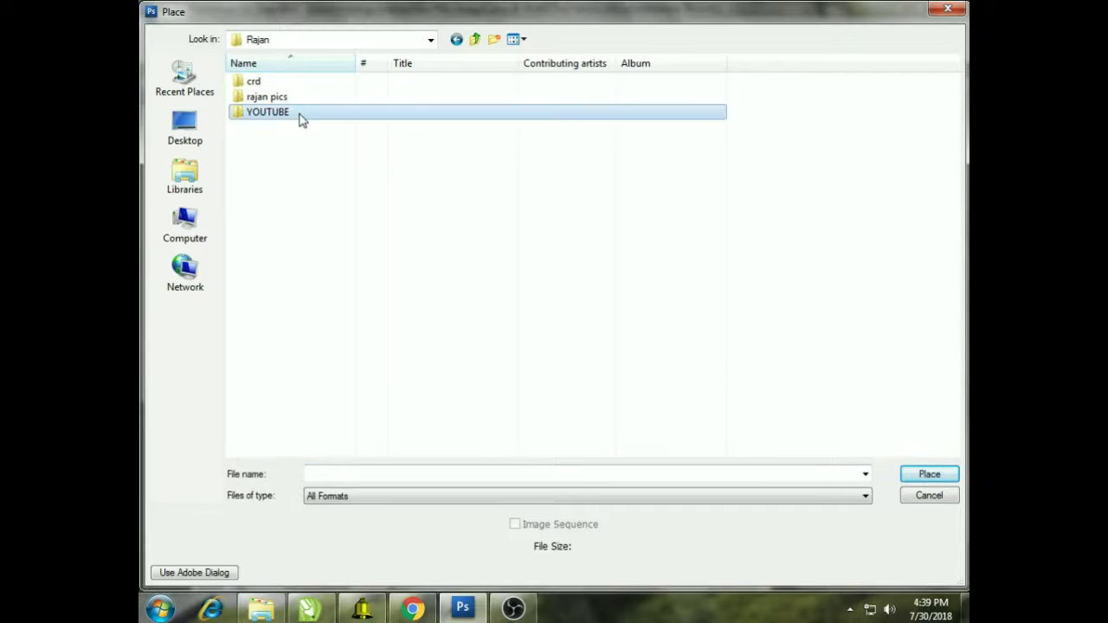
double_click(299, 115)
Switch to large icons and place the RJ CREATIONS NEW ;OGO logo, skipping raw adjustments.
right_click(338, 229)
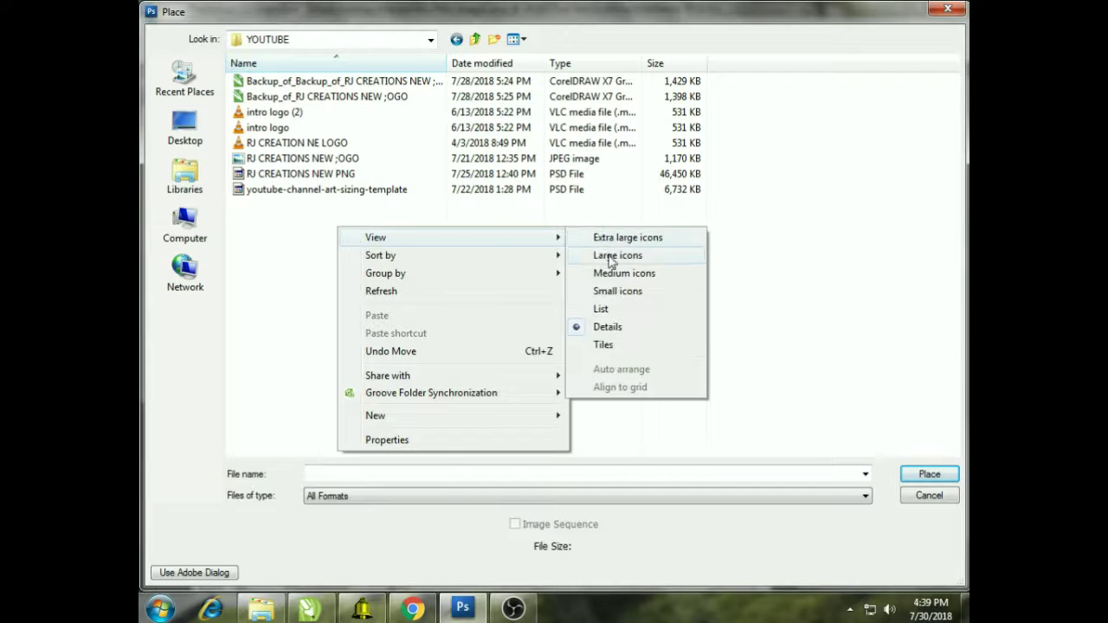
left_click(612, 257)
left_click(701, 115)
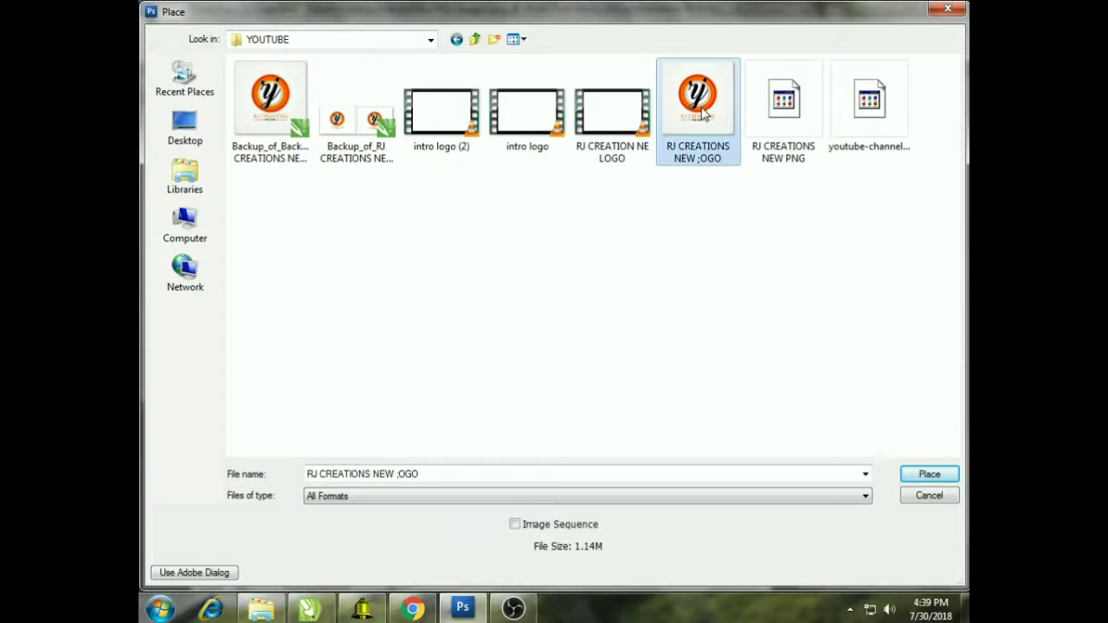
double_click(702, 115)
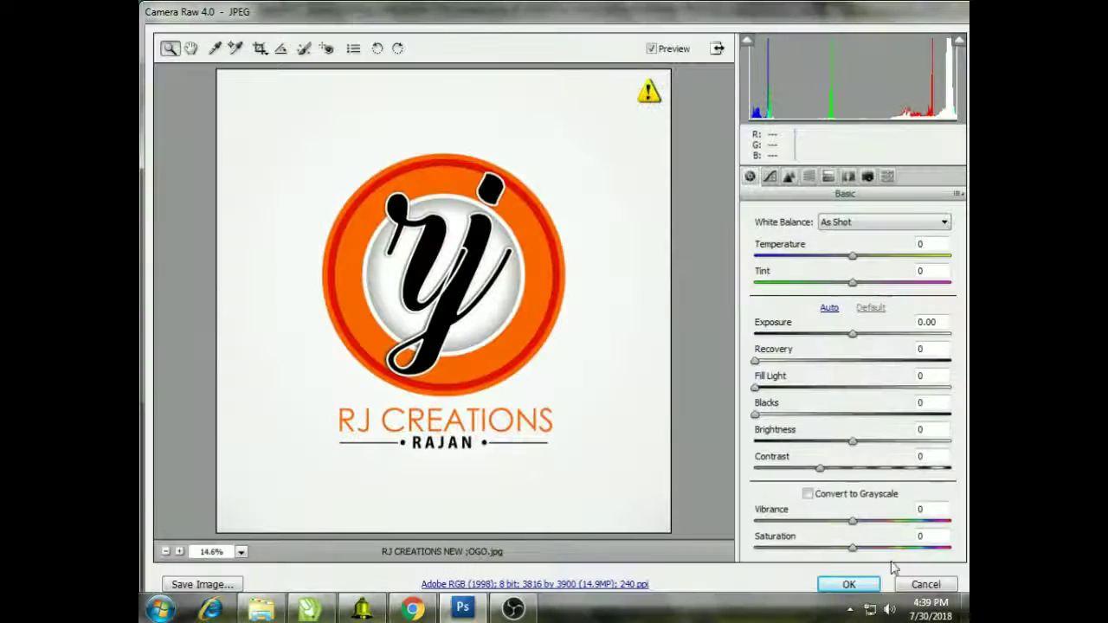
left_click(850, 584)
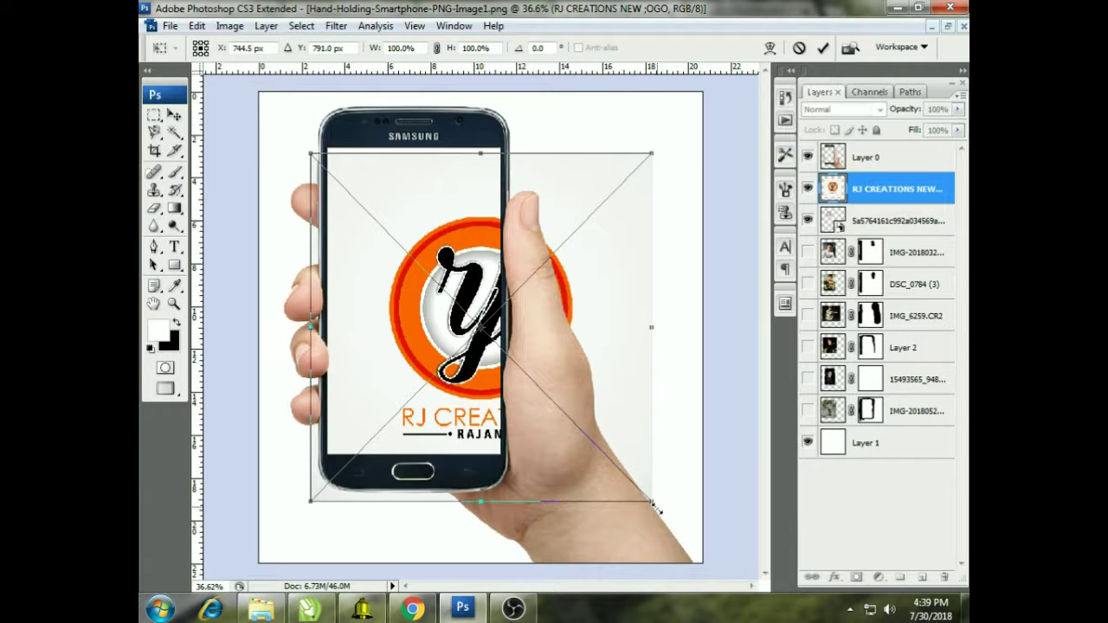
Scale the RJ CREATIONS logo to about 61% and move it to the top of the screen.
left_click_drag(655, 509, 497, 383)
left_click_drag(445, 299, 440, 282)
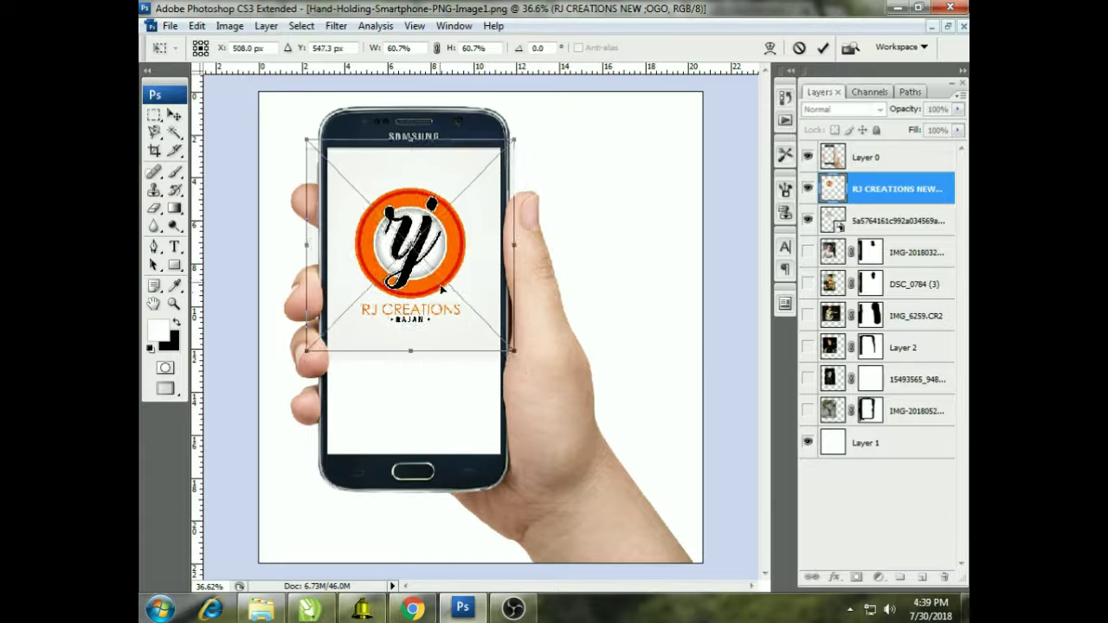
key("v")
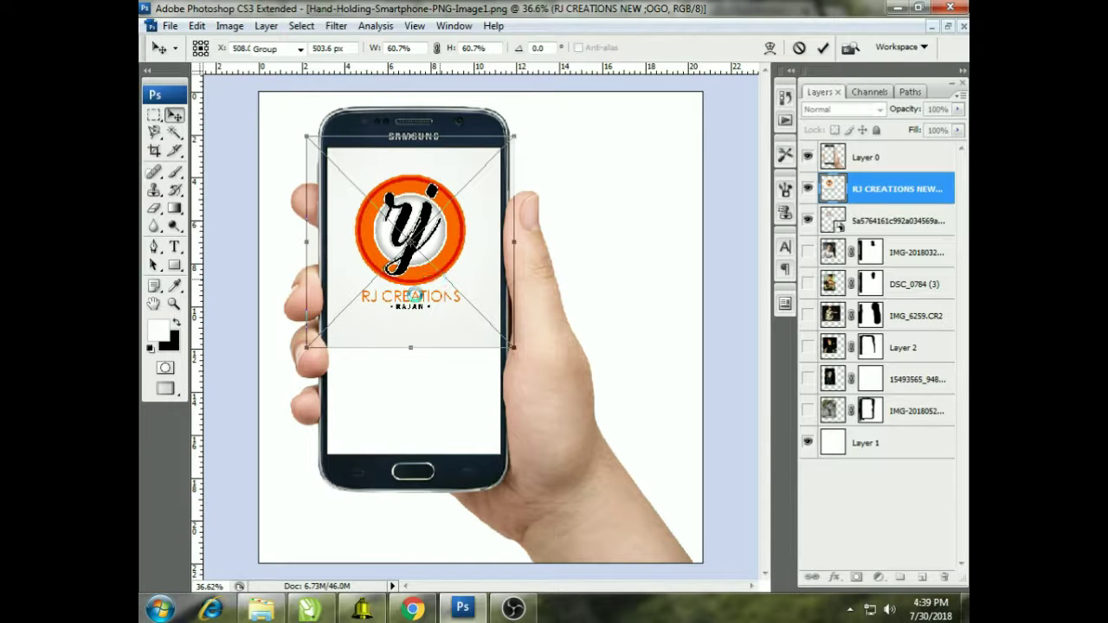
key("Return")
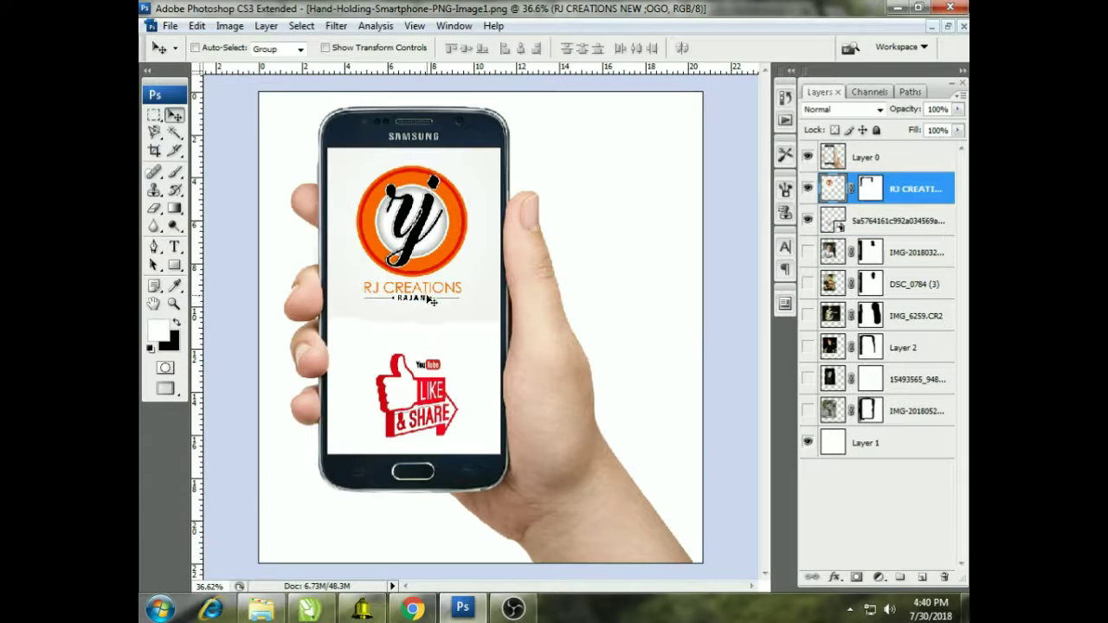
key("alt+comma")
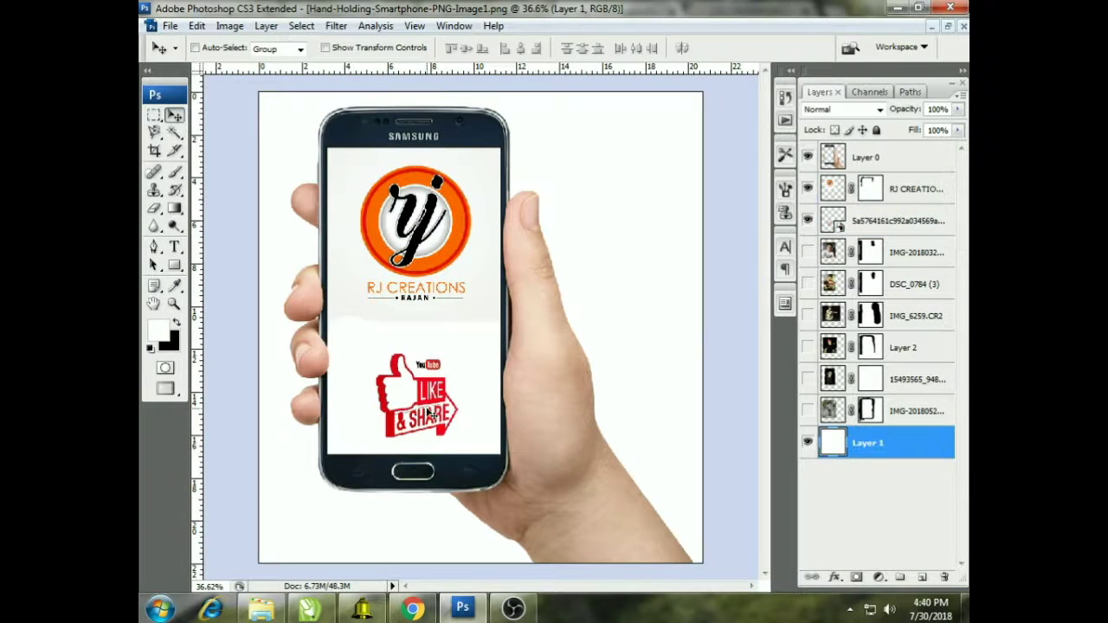
Rasterize the Like & Share layer, hide the selfie layer, and select Layer 1.
right_click(864, 221)
left_click(749, 334)
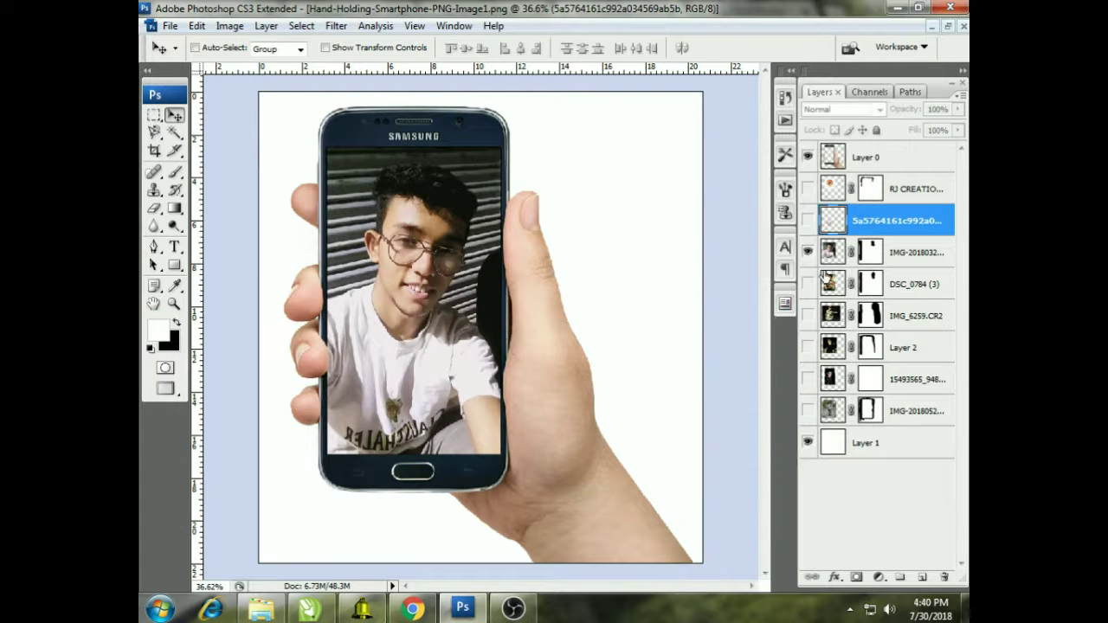
left_click(808, 251)
left_click(807, 412)
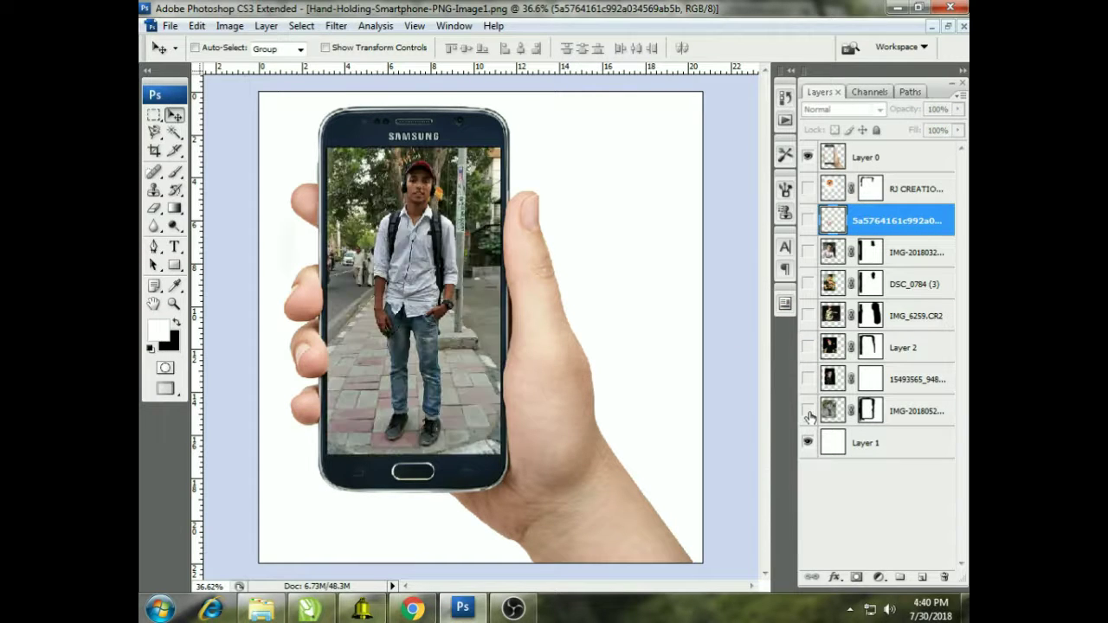
left_click(886, 445)
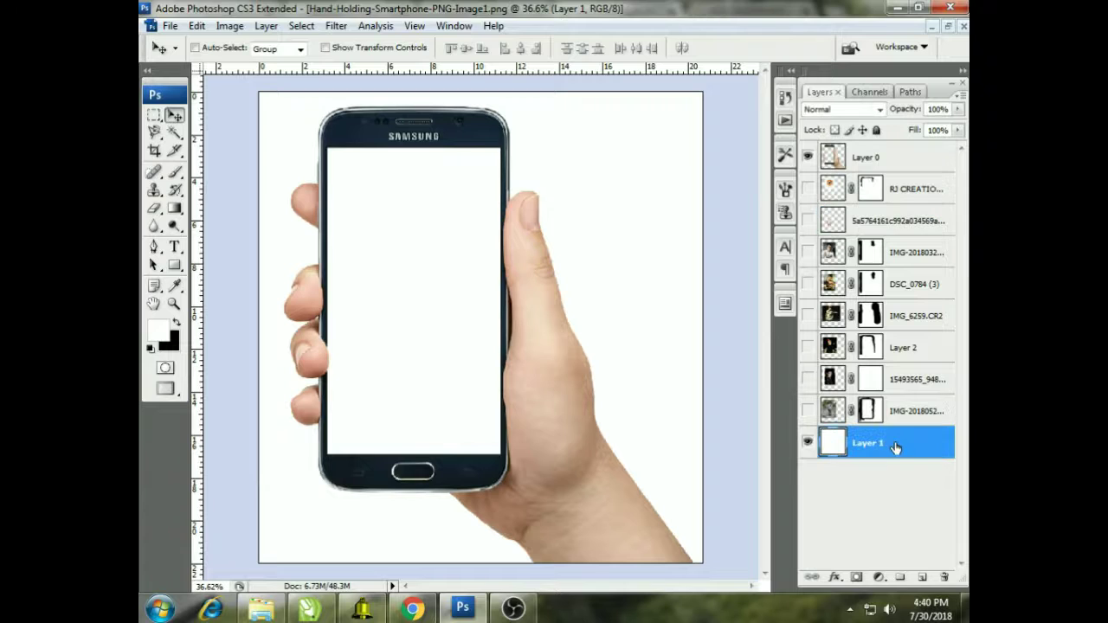
left_click(872, 158)
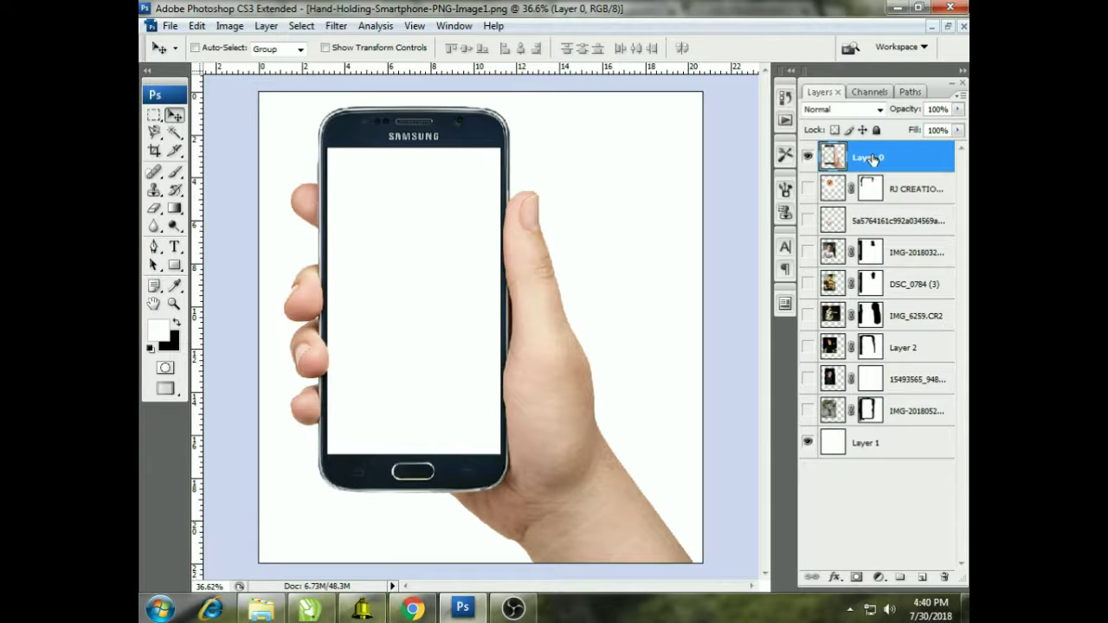
left_click(865, 443)
left_click(198, 25)
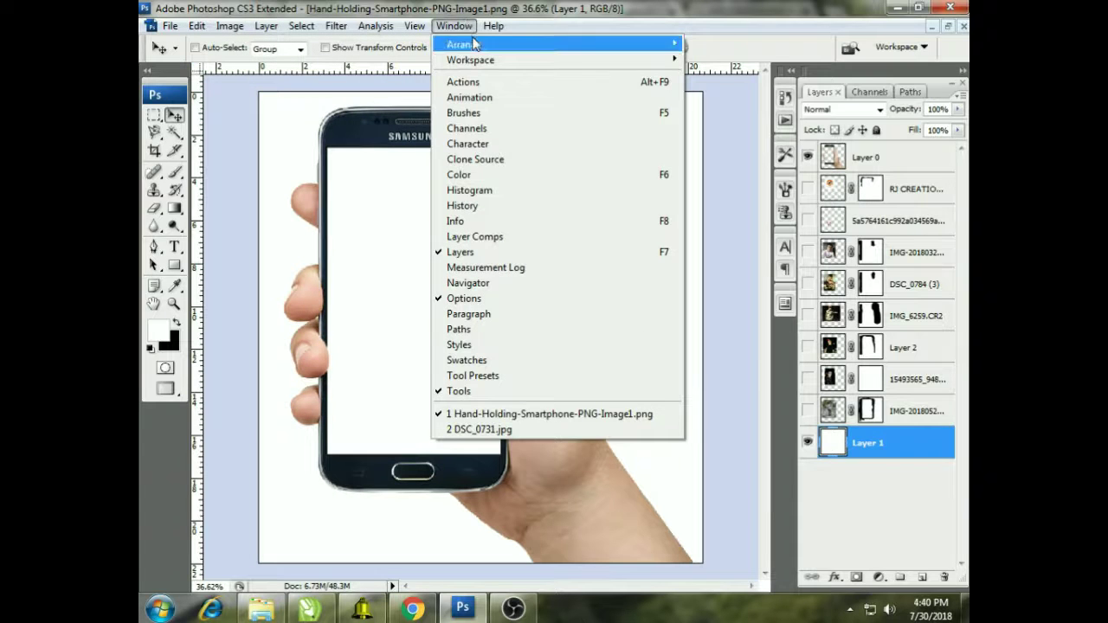
Open the Animation timeline and show the RJ CREATIONS logo layer in the first frame.
left_click(478, 98)
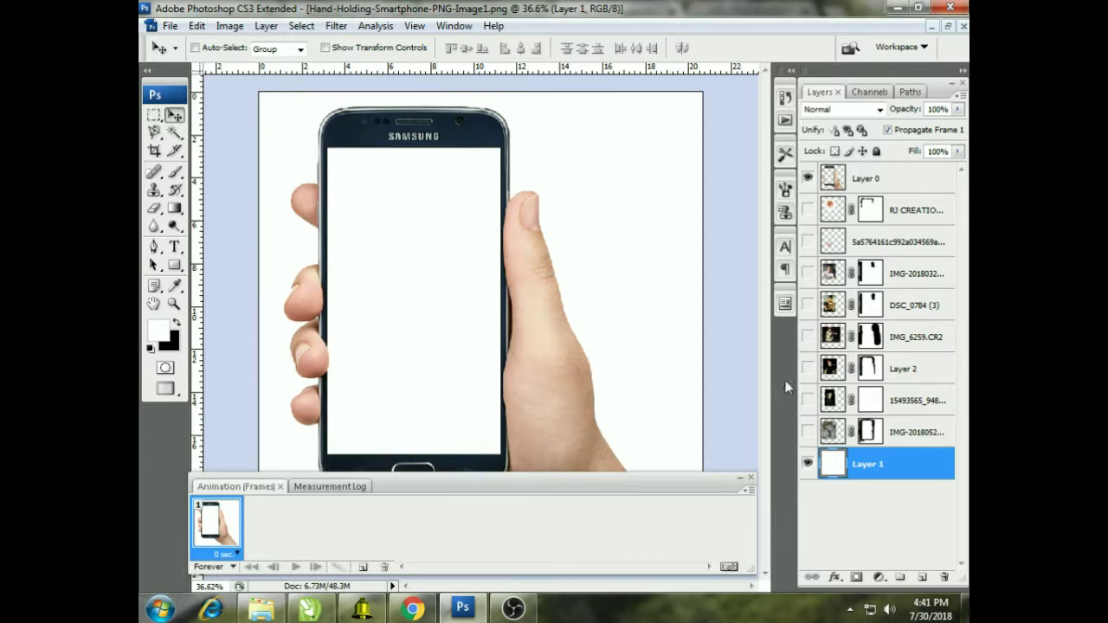
left_click(807, 210)
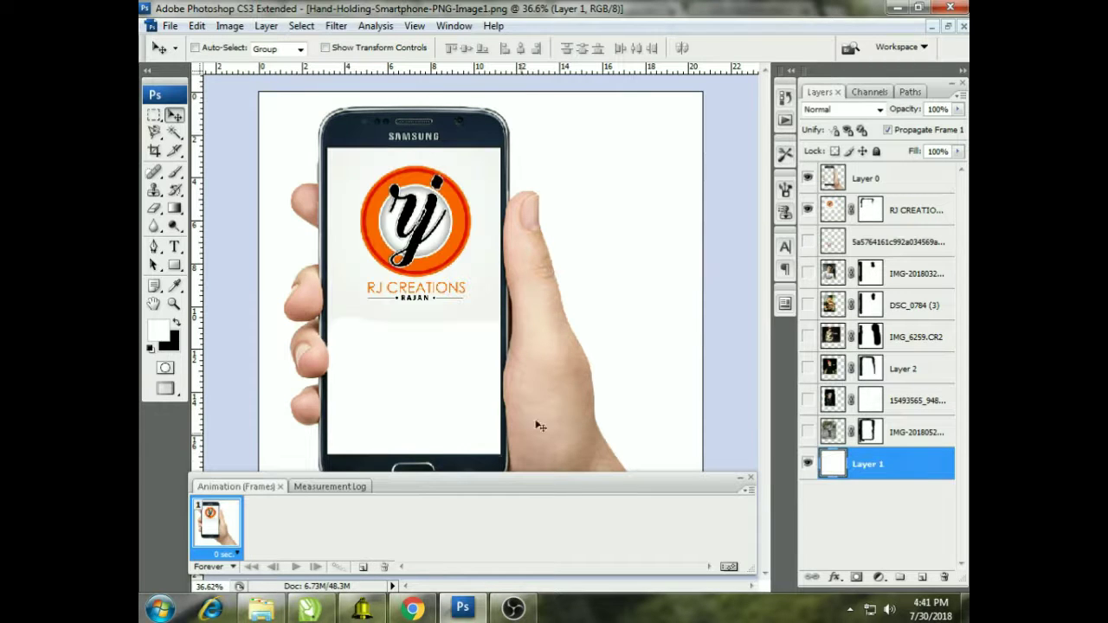
Show both logos in frame 1, then the standing-man and dark portrait photos in frames 2–3.
left_click(808, 243)
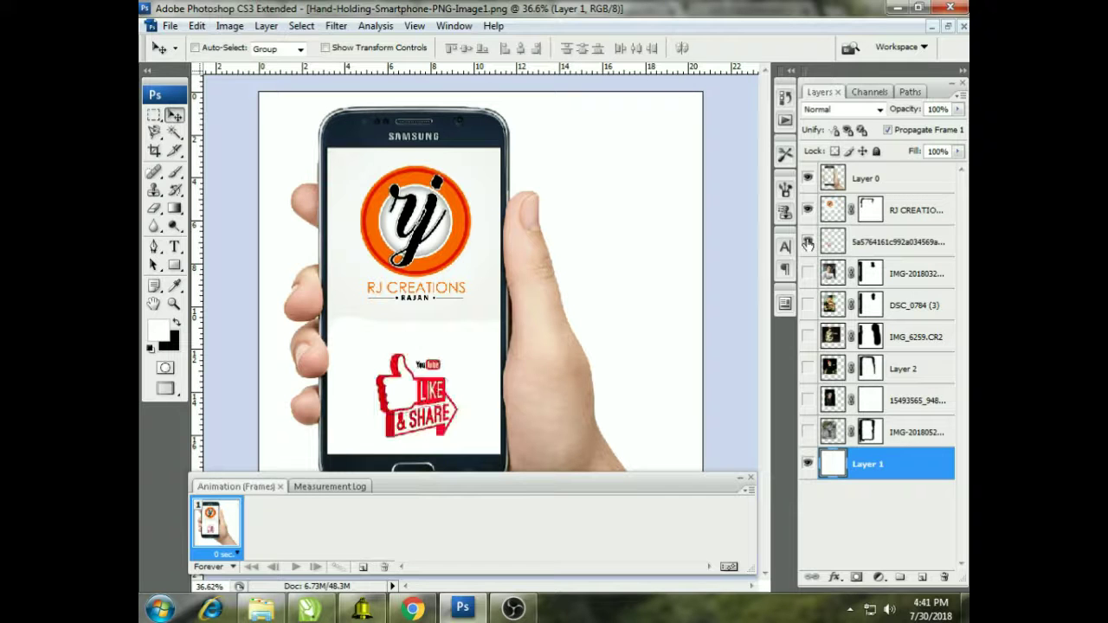
left_click(362, 568)
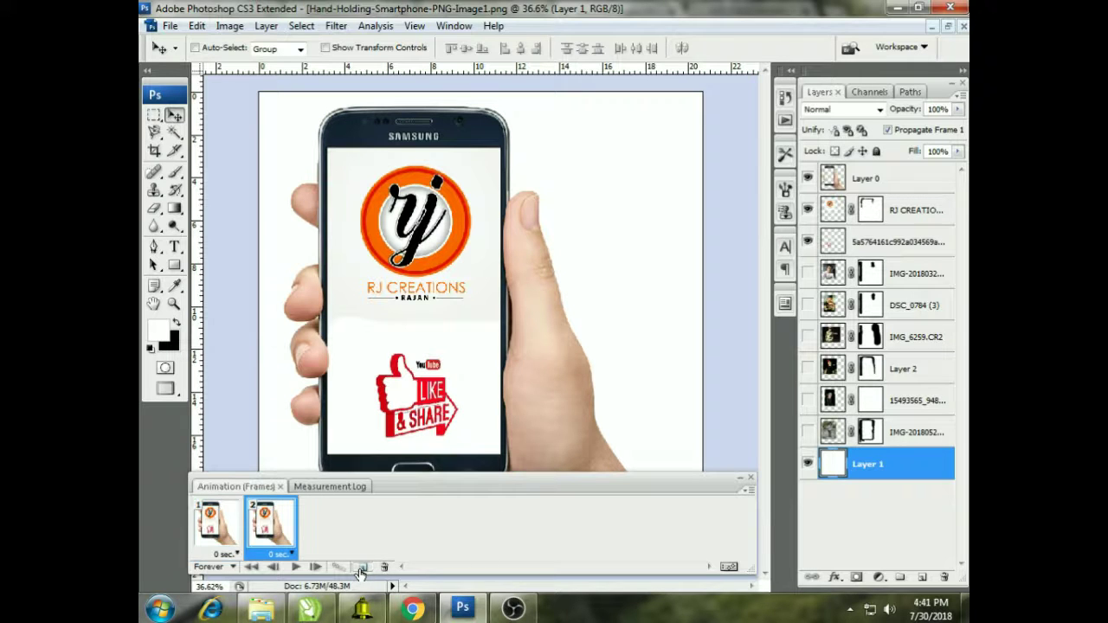
left_click(808, 242)
left_click(807, 210)
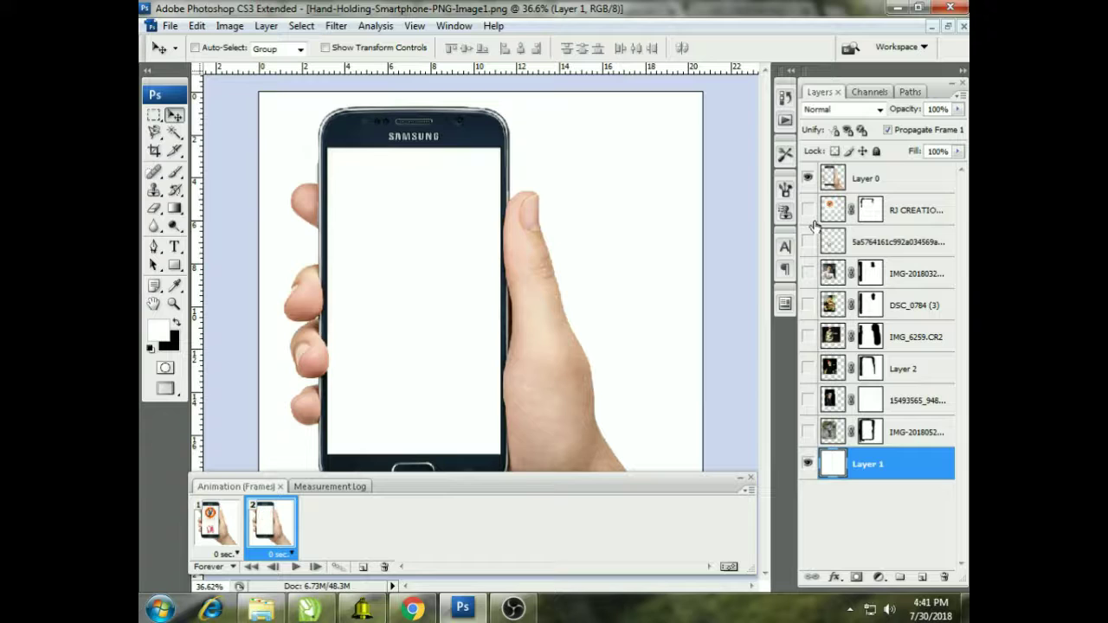
left_click(807, 432)
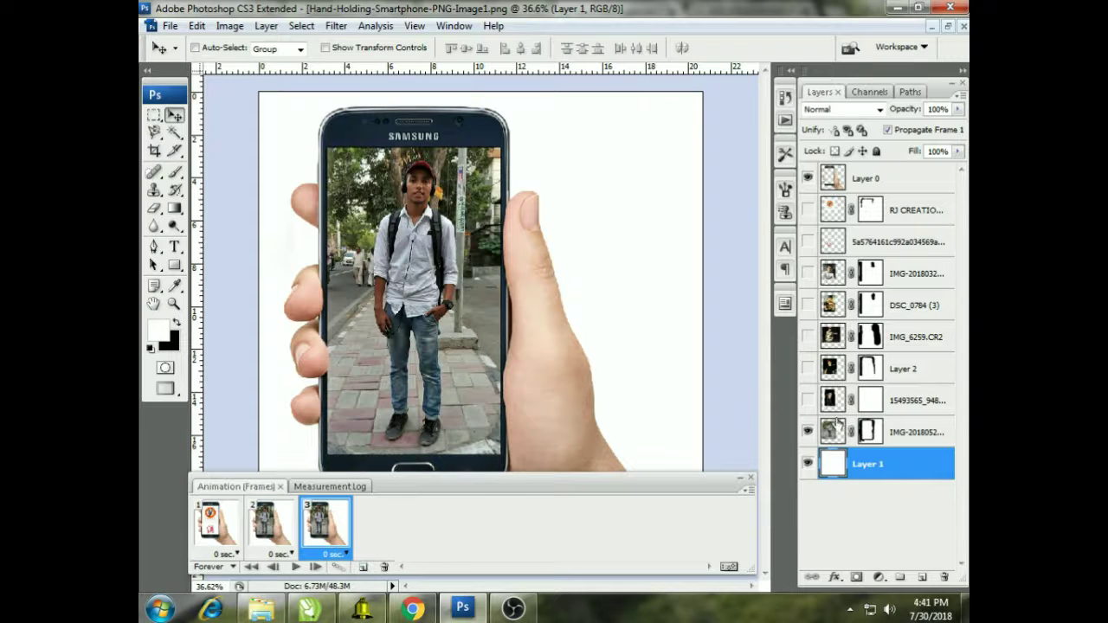
left_click(809, 401)
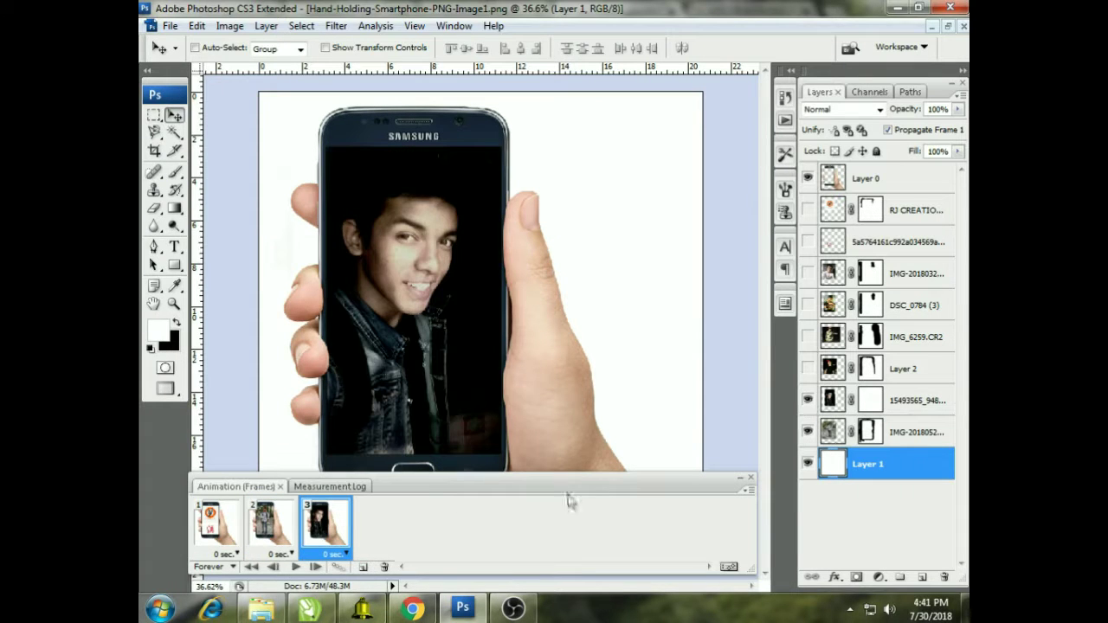
Add frames 4–6 showing the red-cap portrait, camo-shirt photo and camera photo.
left_click(361, 565)
left_click(807, 368)
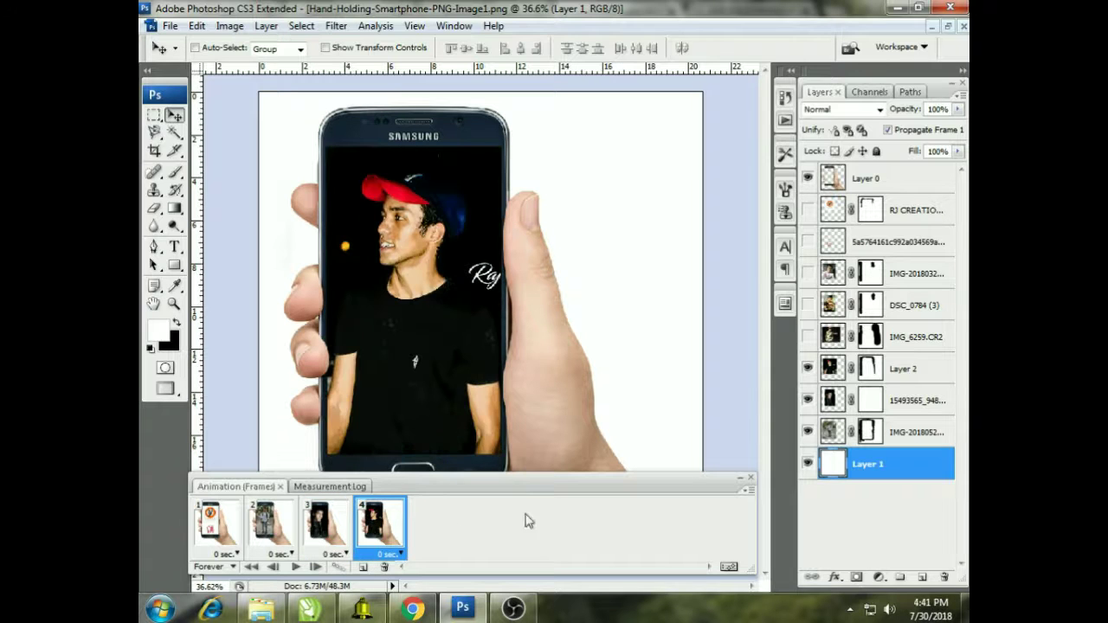
left_click(363, 566)
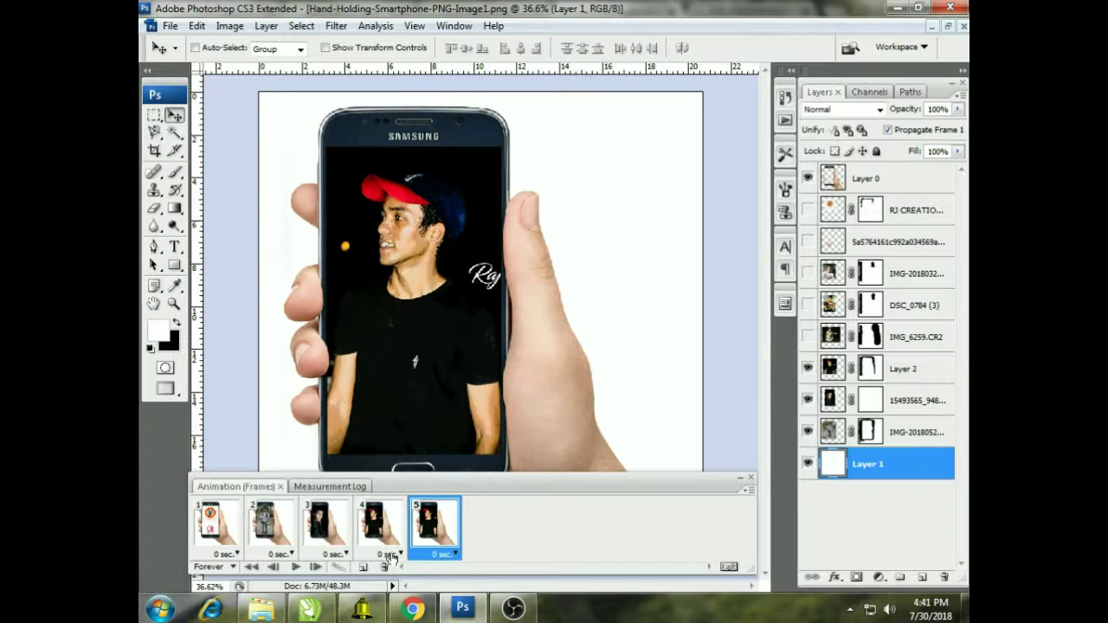
left_click(808, 337)
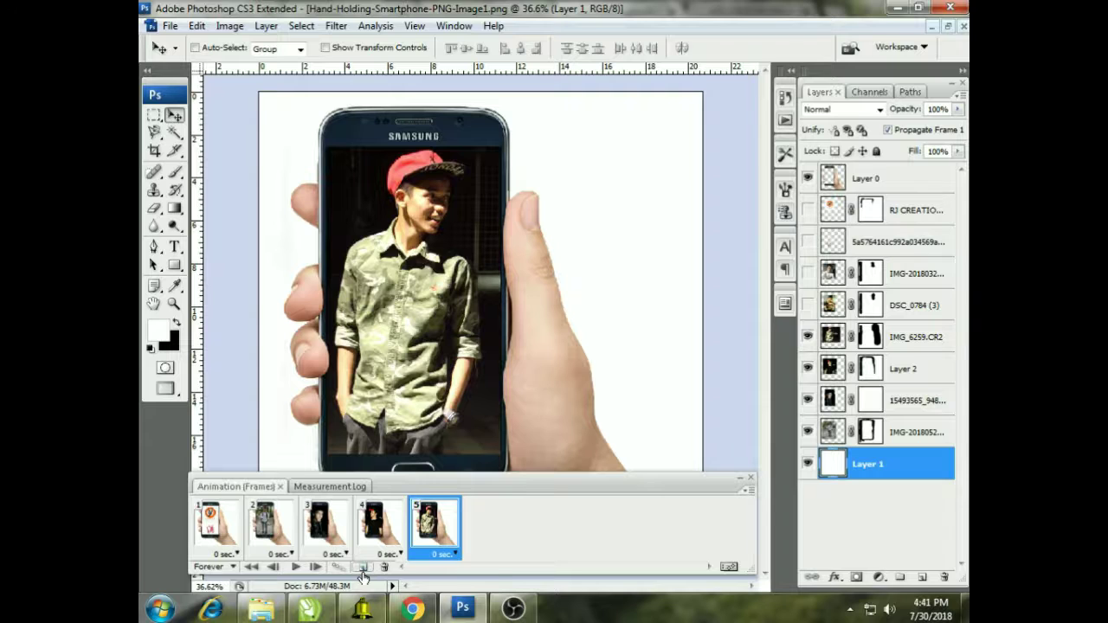
left_click(362, 567)
left_click(807, 305)
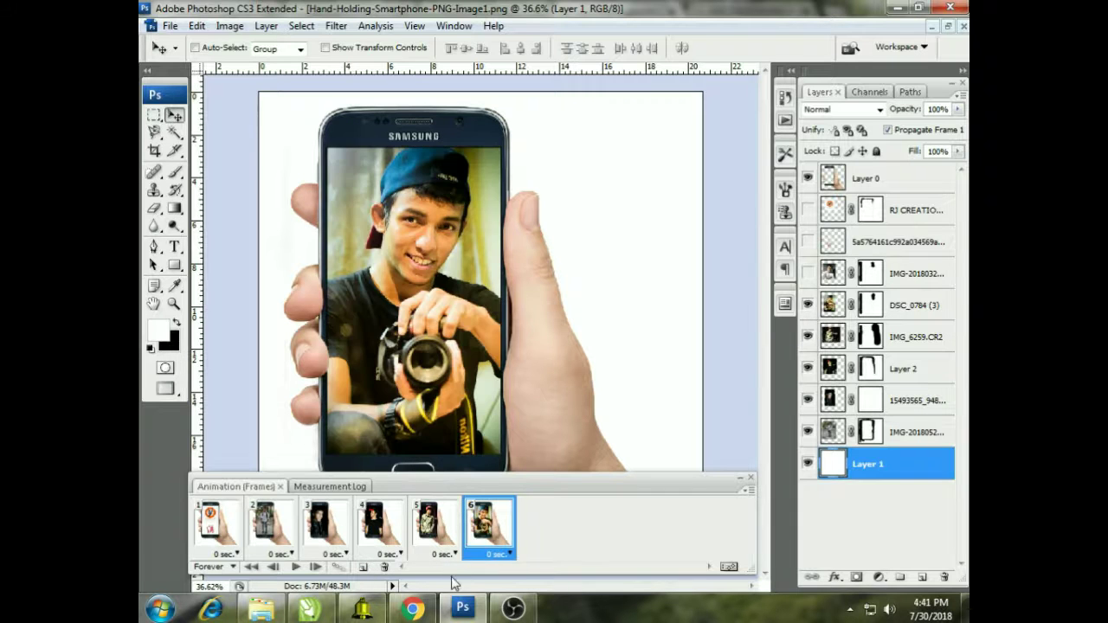
Show the glasses photo in frame 7 and leave frame 8 as a blank screen.
left_click(363, 567)
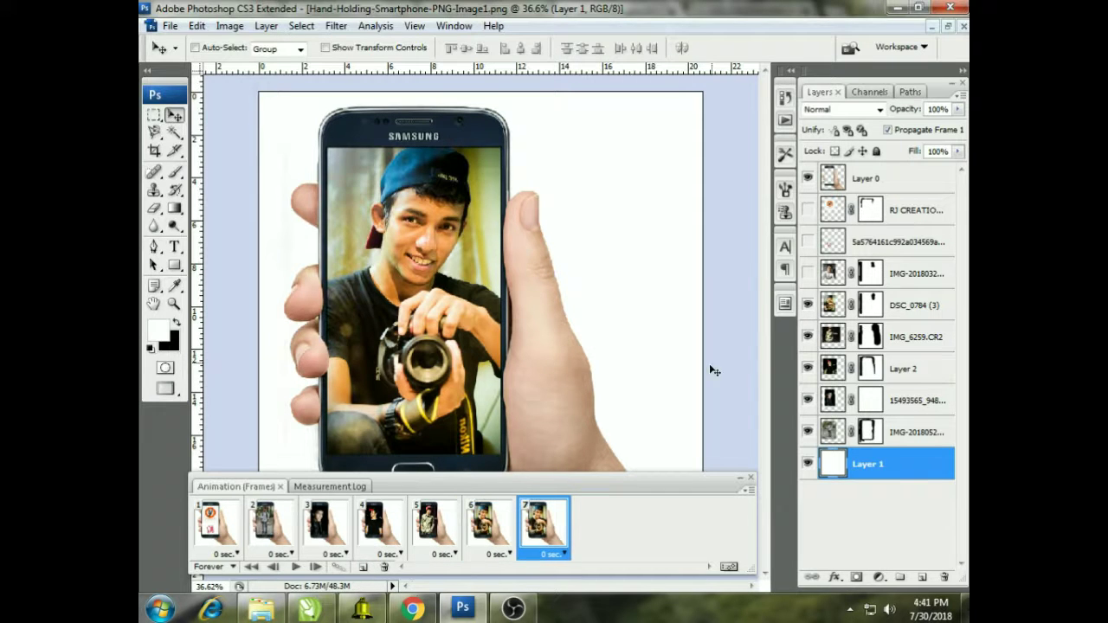
left_click(827, 273)
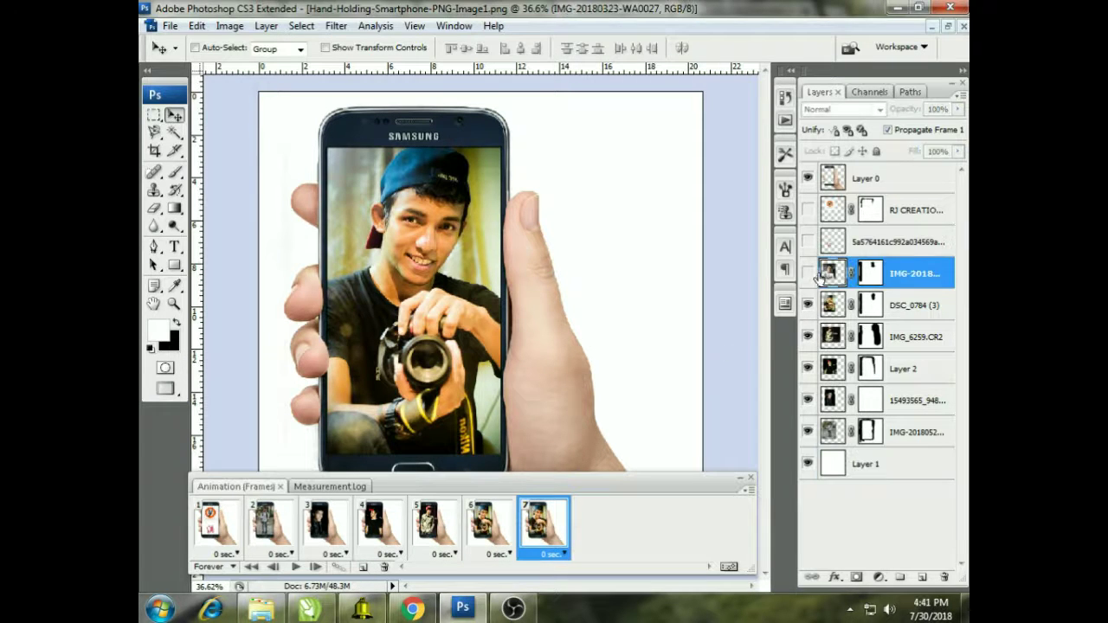
left_click(363, 568)
left_click(808, 243)
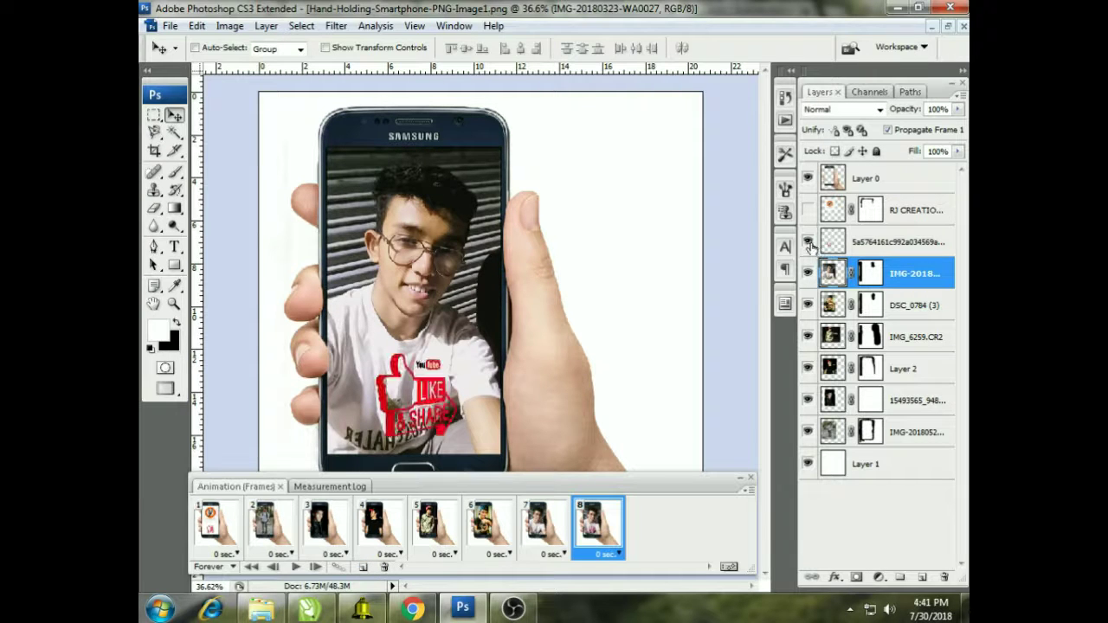
left_click(808, 242)
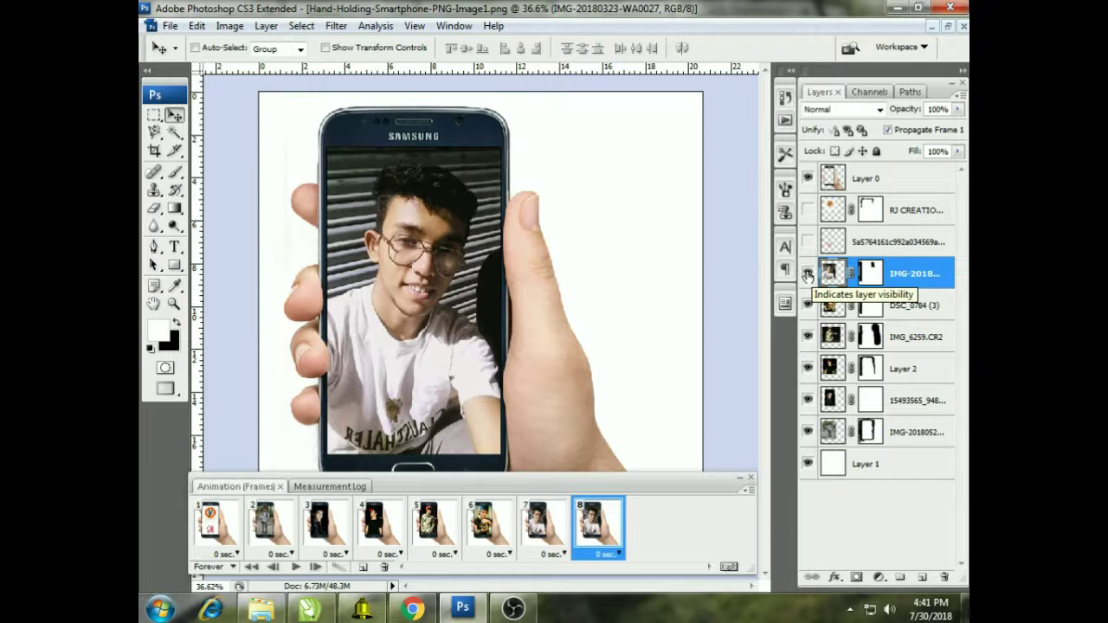
left_click_drag(808, 274, 808, 432)
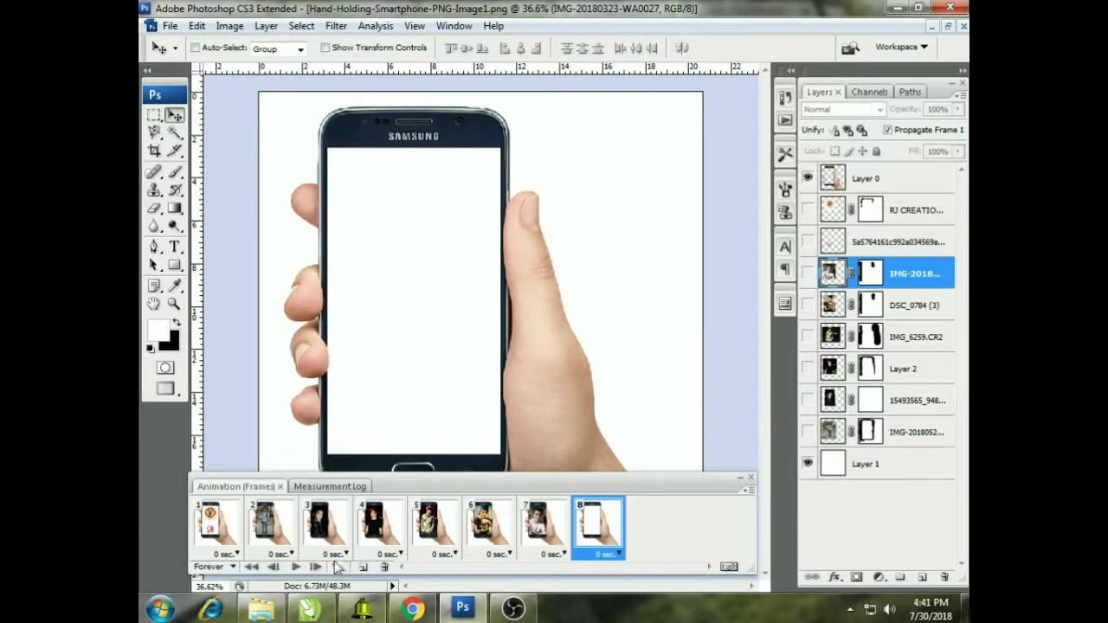
Check the delay options for frame 1 and all eight frames without changing them.
left_click(223, 554)
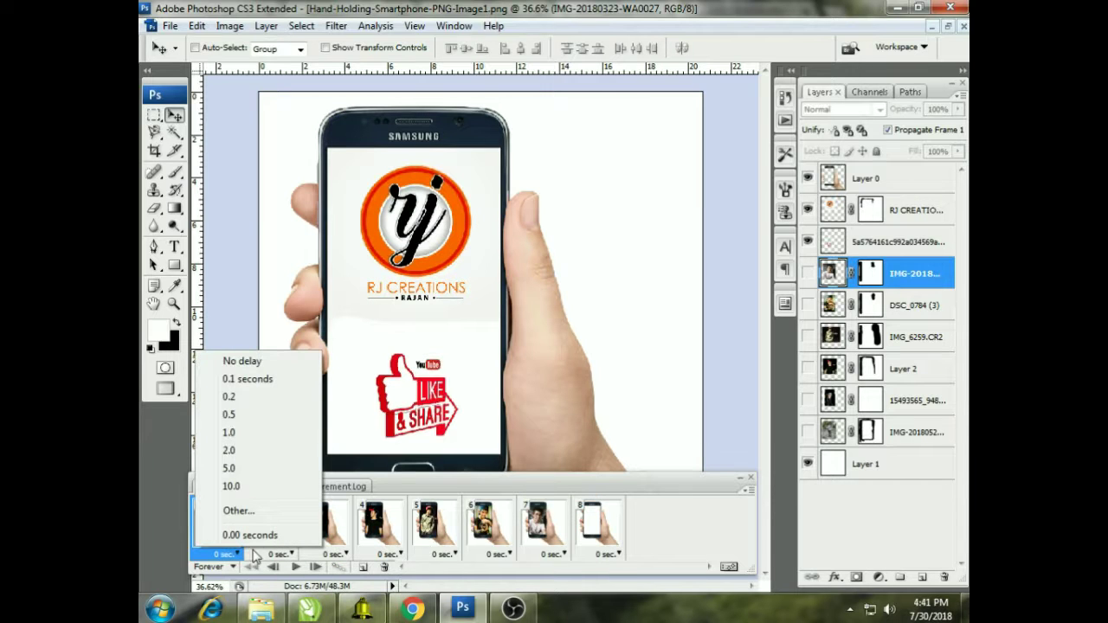
left_click(604, 558, "shift")
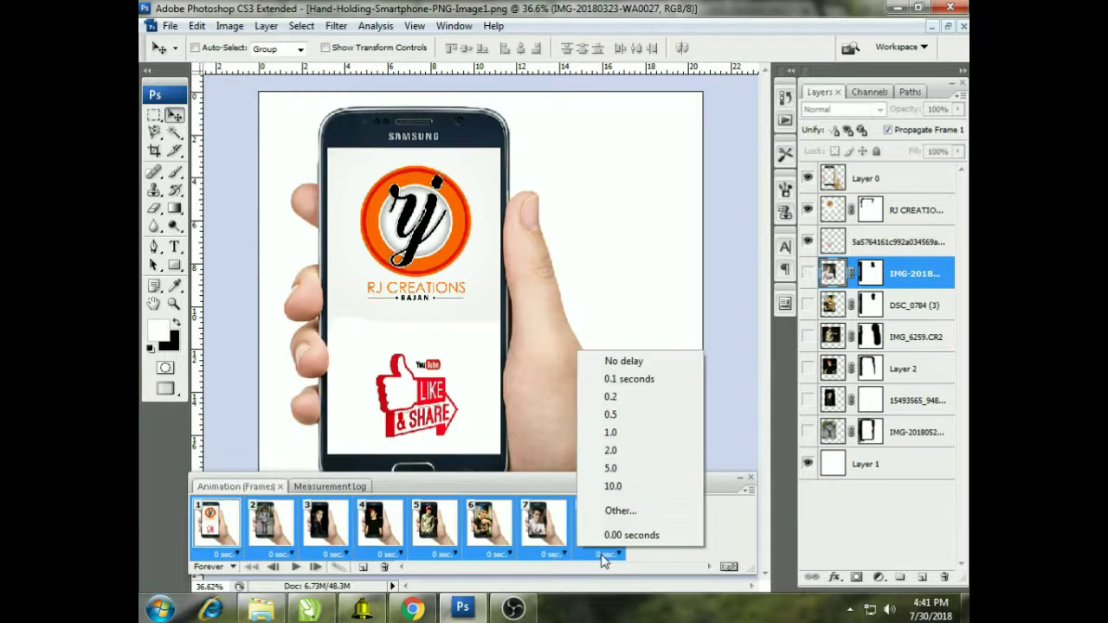
left_click(229, 567)
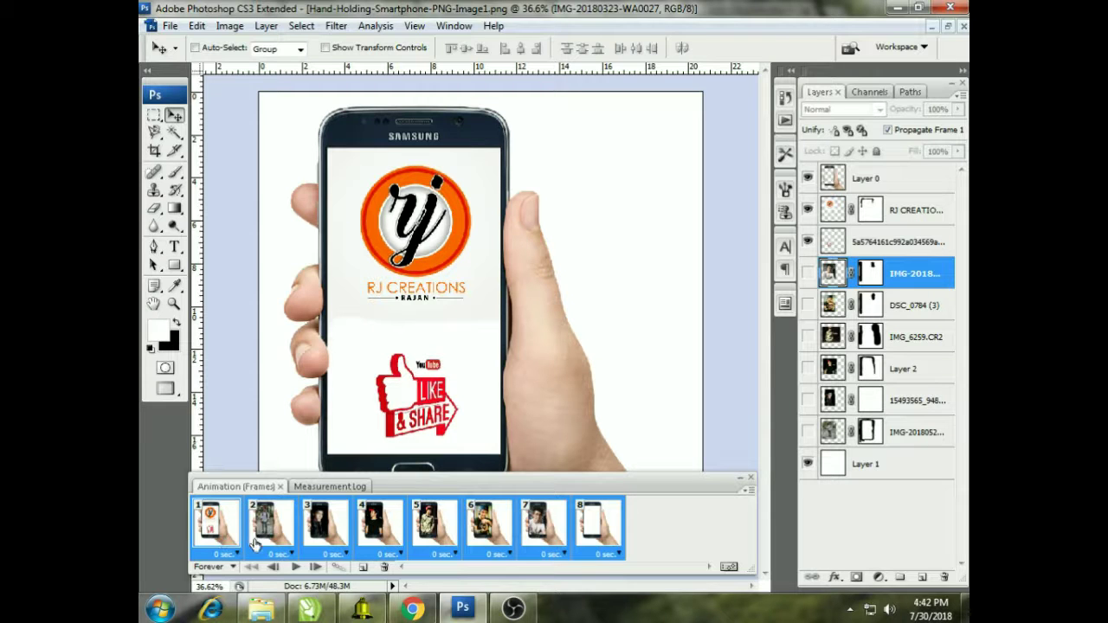
Hide the Like & Share graphic in frame 1 and nudge the RJ Creations logo slightly down.
left_click(230, 532)
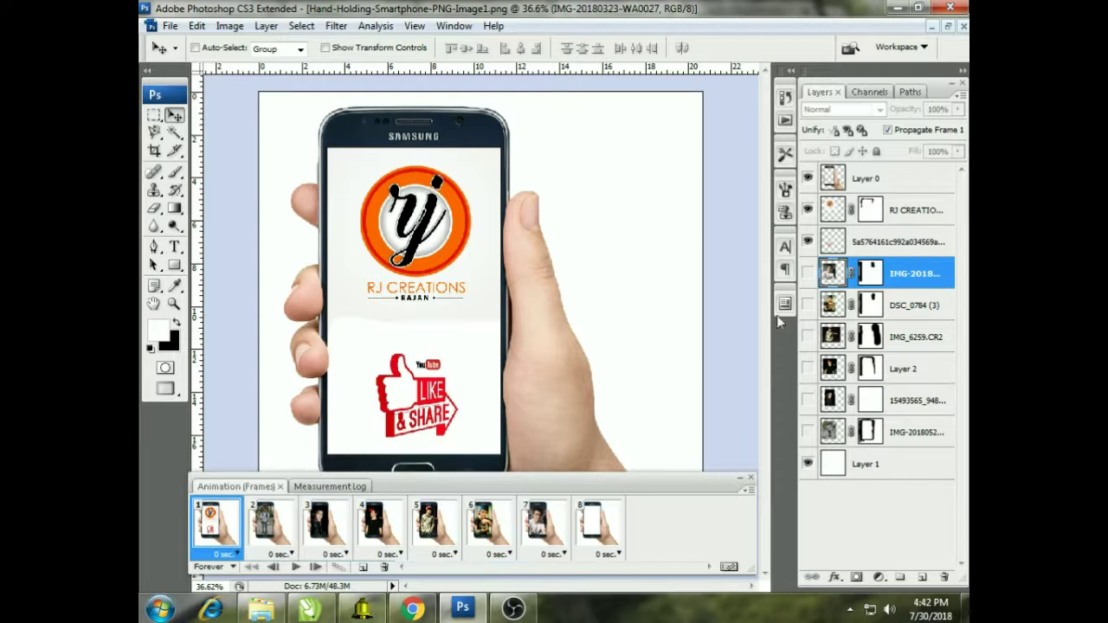
left_click(808, 242)
left_click(450, 249, "ctrl")
mouse_move(445, 246)
left_mouse_down()
mouse_move(435, 286)
mouse_move(434, 256)
left_mouse_up()
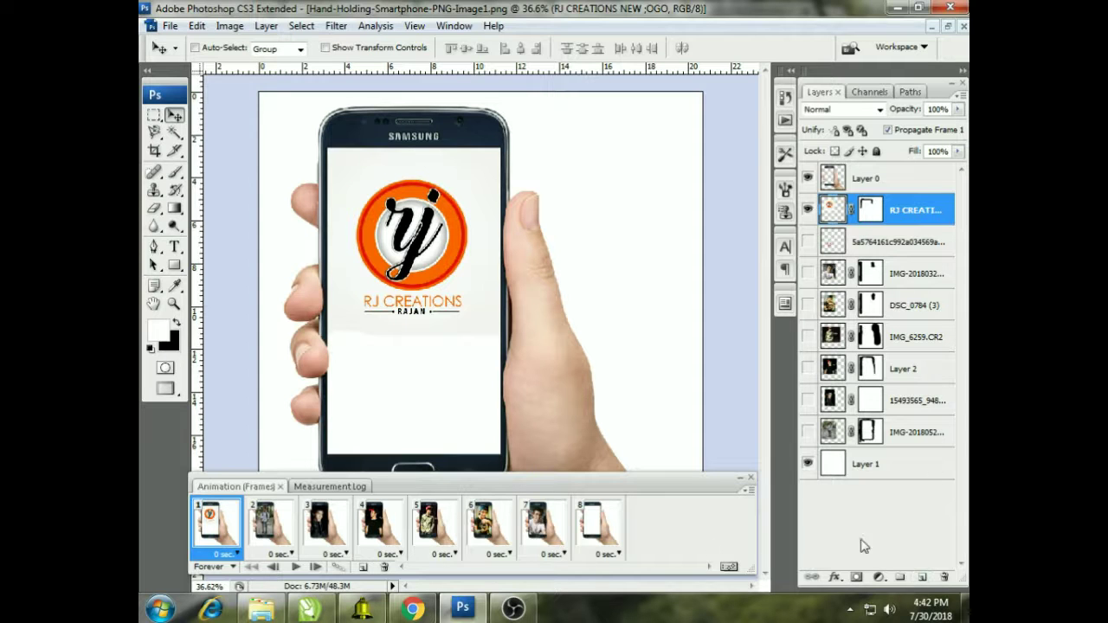
Add an empty layer, then show the Like & Share graphic in frame 8 and move it to mid-screen.
left_click(921, 578)
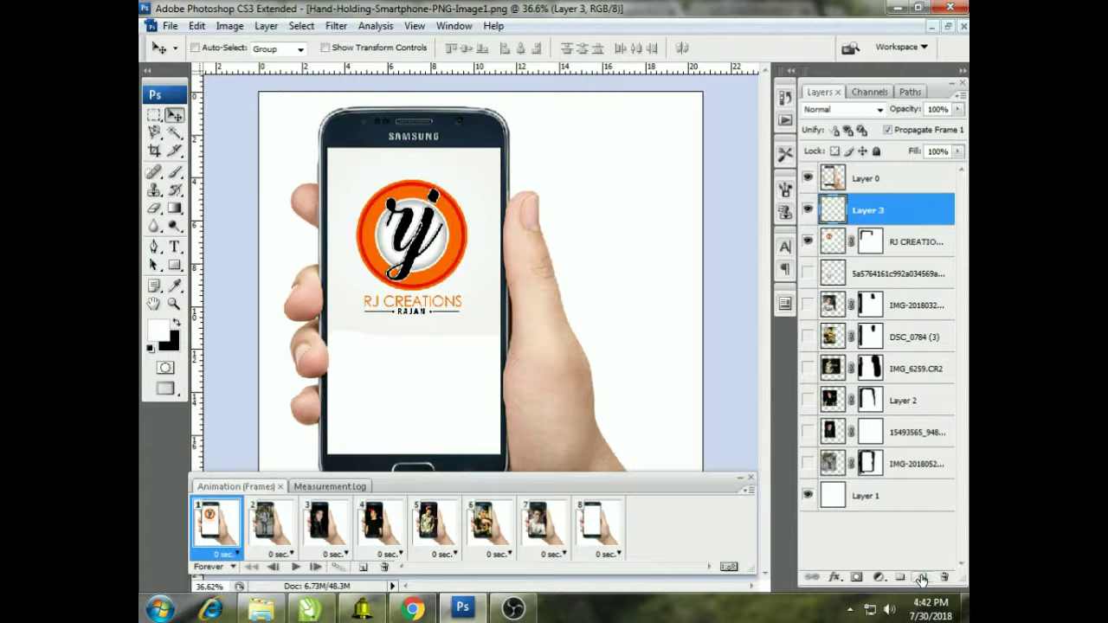
left_click(613, 529)
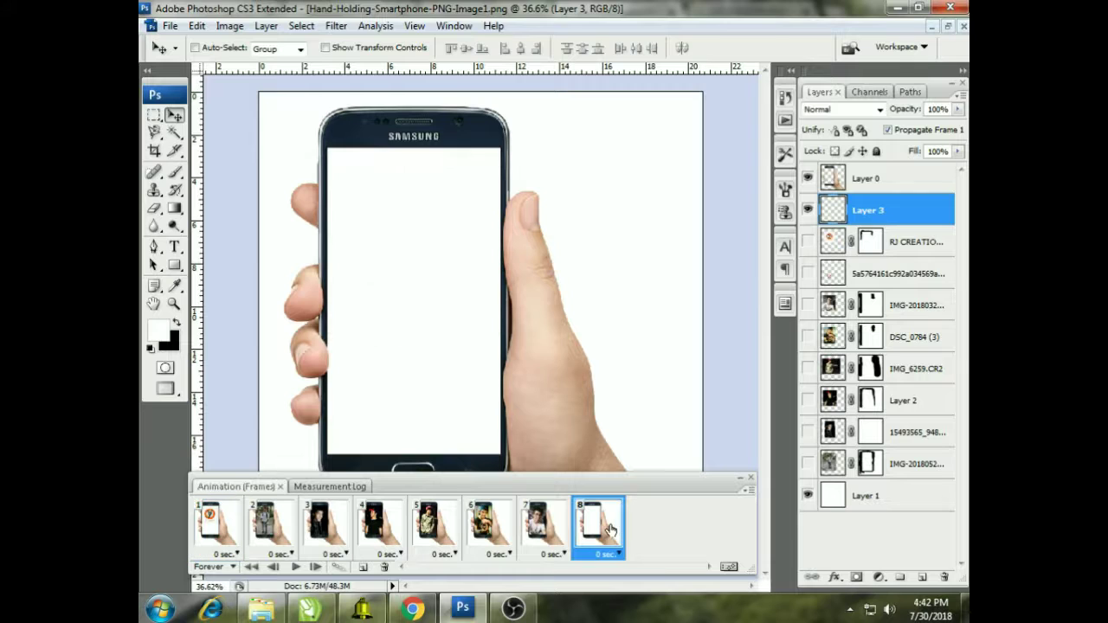
left_click(808, 273)
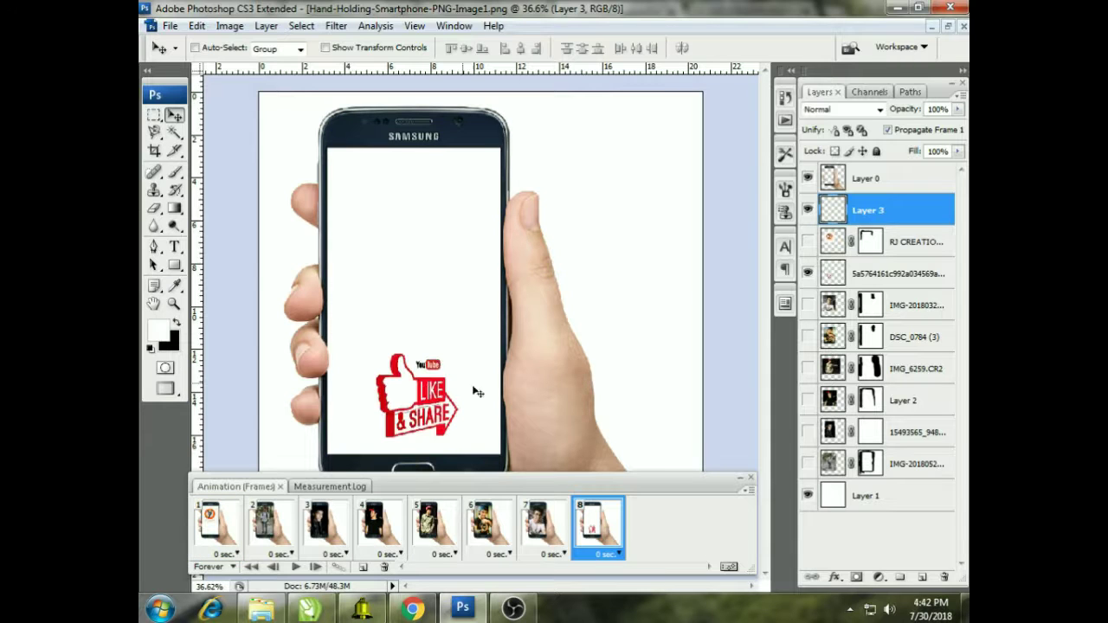
left_click(437, 406, "ctrl")
left_click_drag(437, 407, 443, 374)
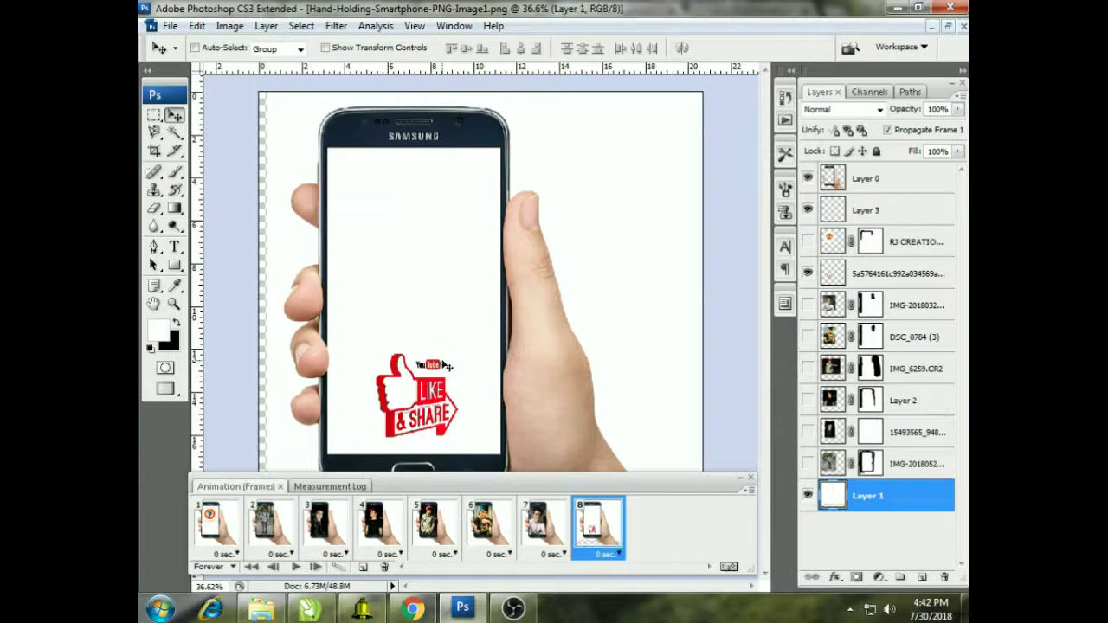
left_click(870, 275)
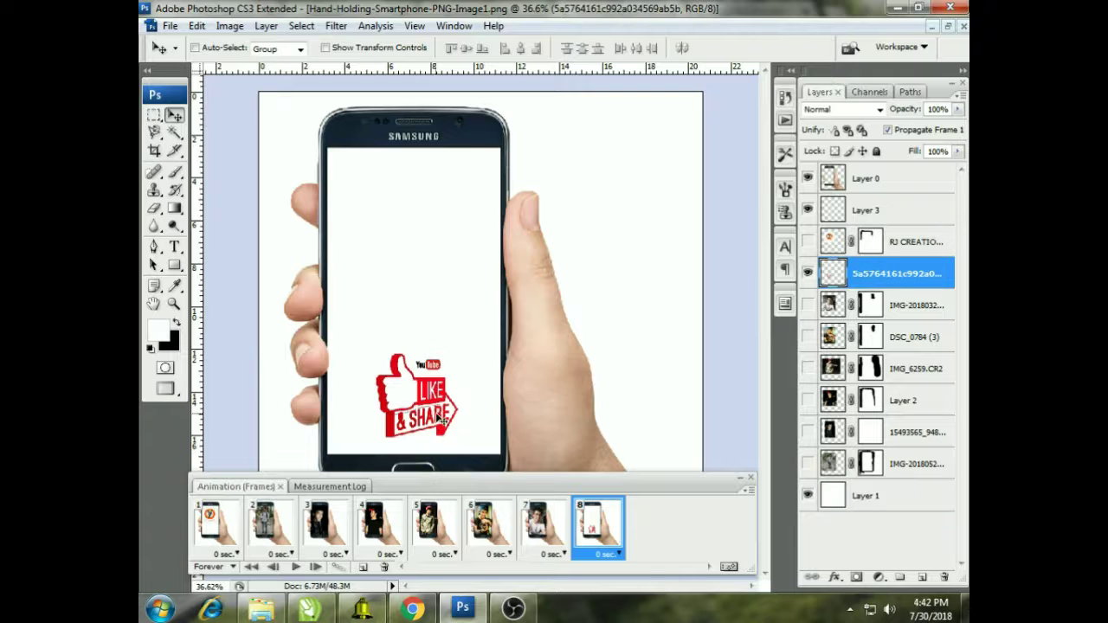
left_click_drag(436, 415, 433, 316)
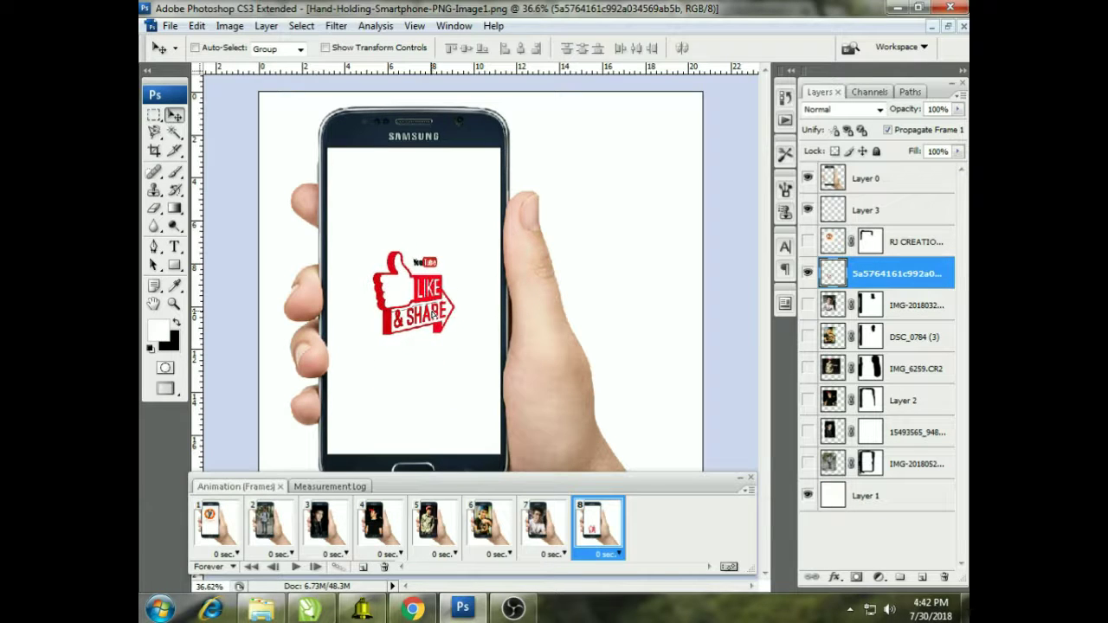
left_click(235, 554)
Set every frame's delay to 0.2 seconds and preview the animation.
left_click(591, 554)
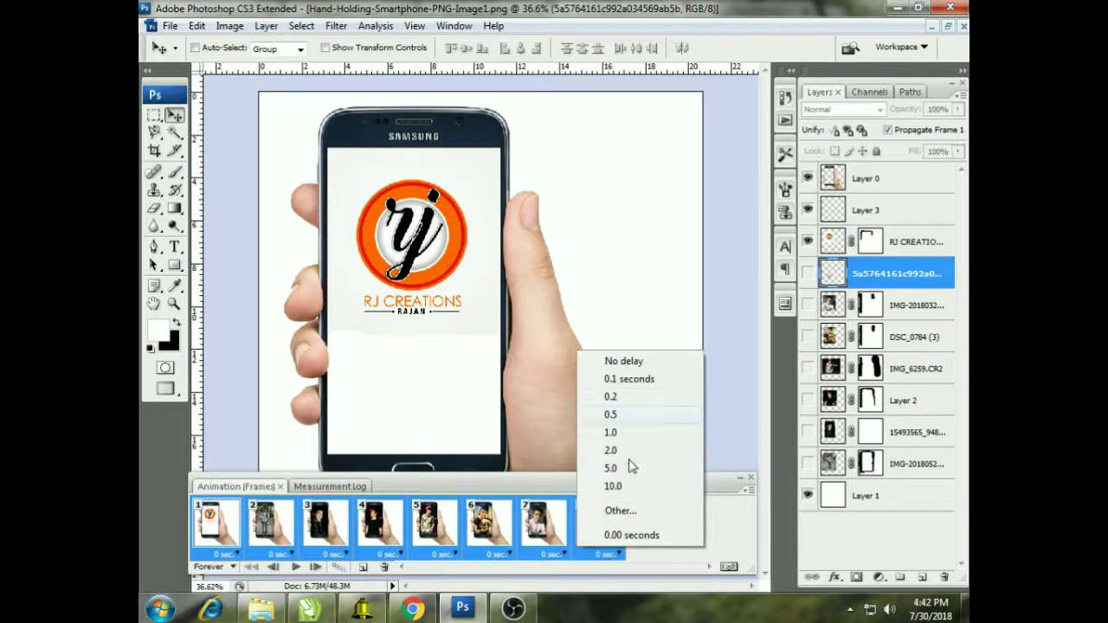
left_click(622, 397)
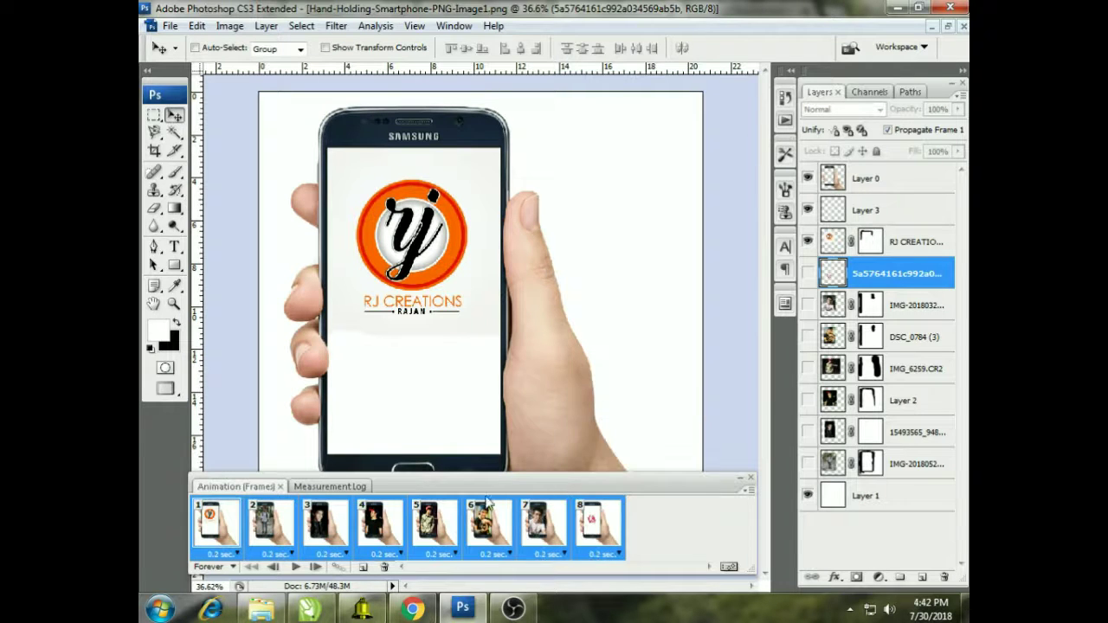
left_click(296, 567)
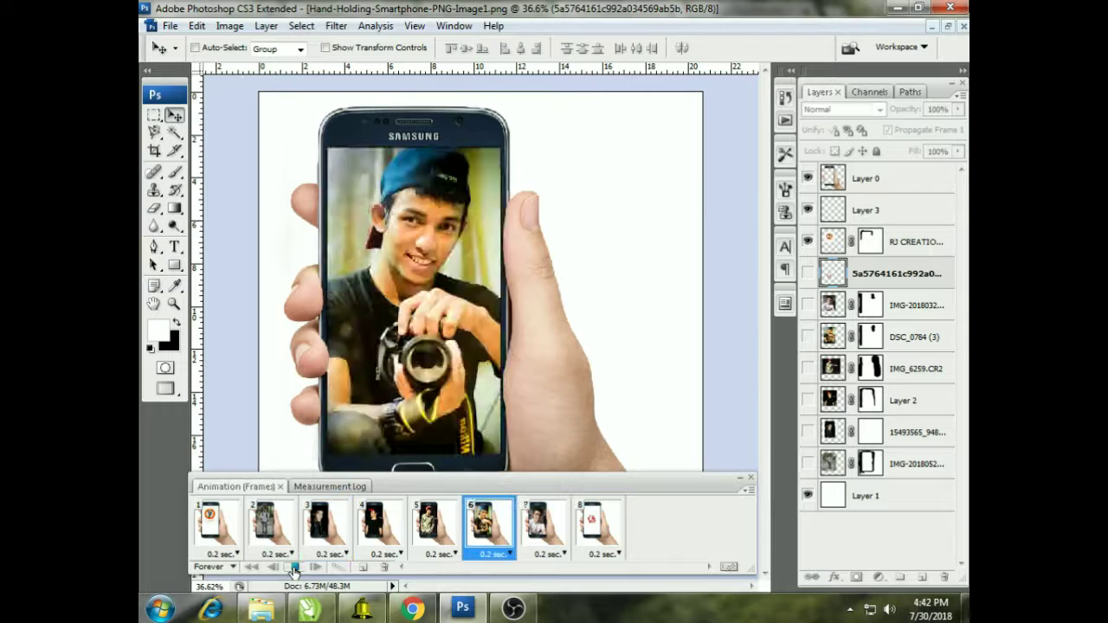
left_click(295, 567)
Reselect frames and inspect their delay menus without changing any timing.
left_click(589, 543, "shift")
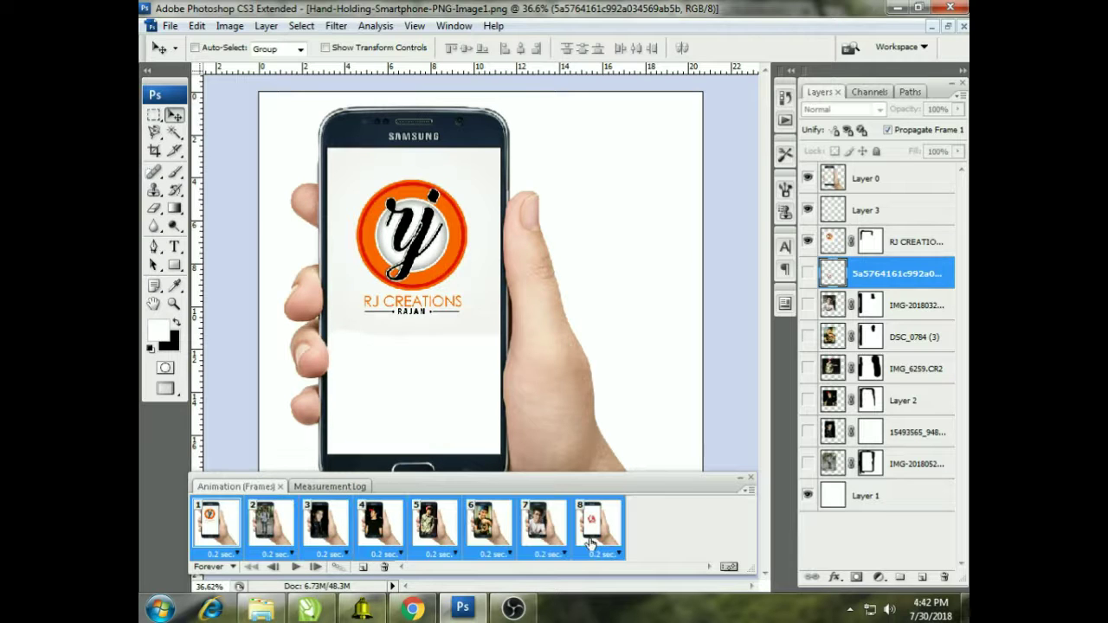
left_click(601, 554)
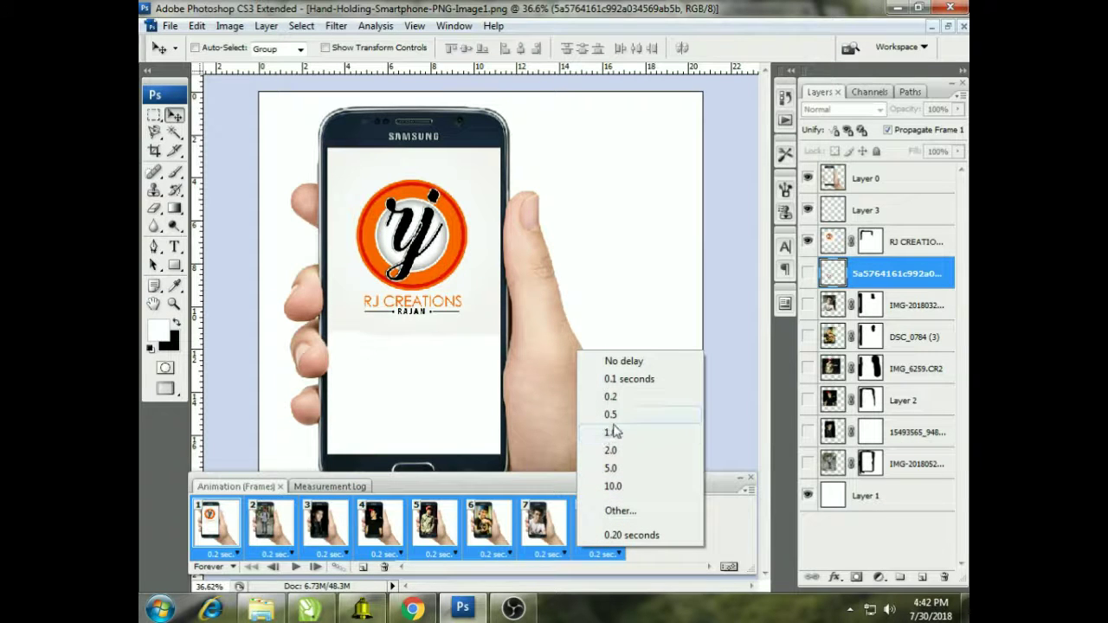
left_click(230, 555)
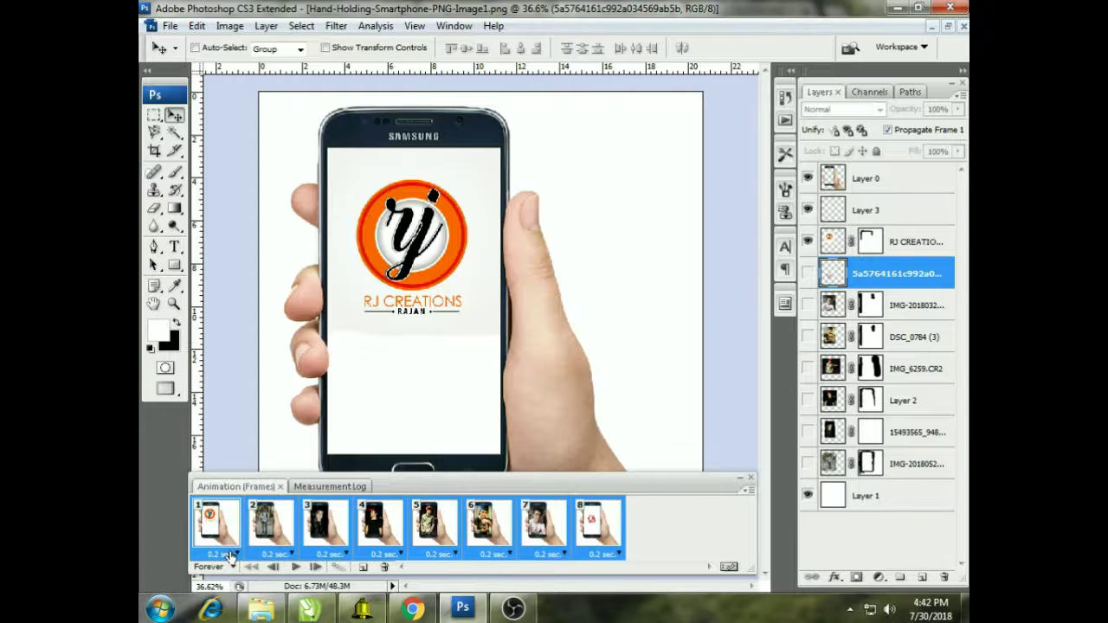
left_click(230, 555)
left_click(596, 558)
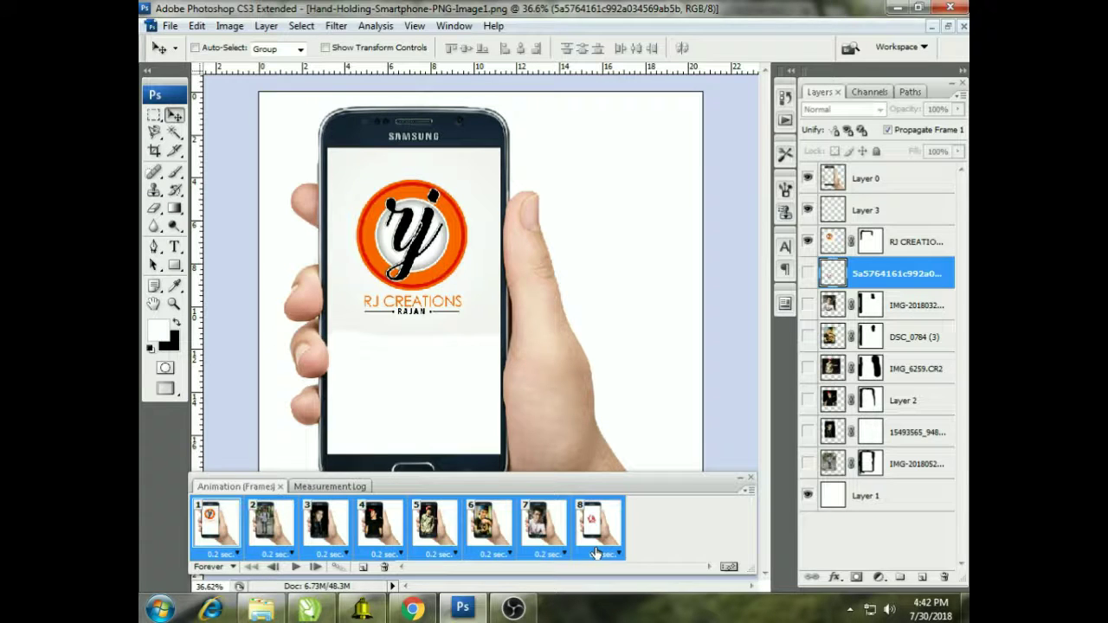
left_click(279, 555)
left_click(281, 557)
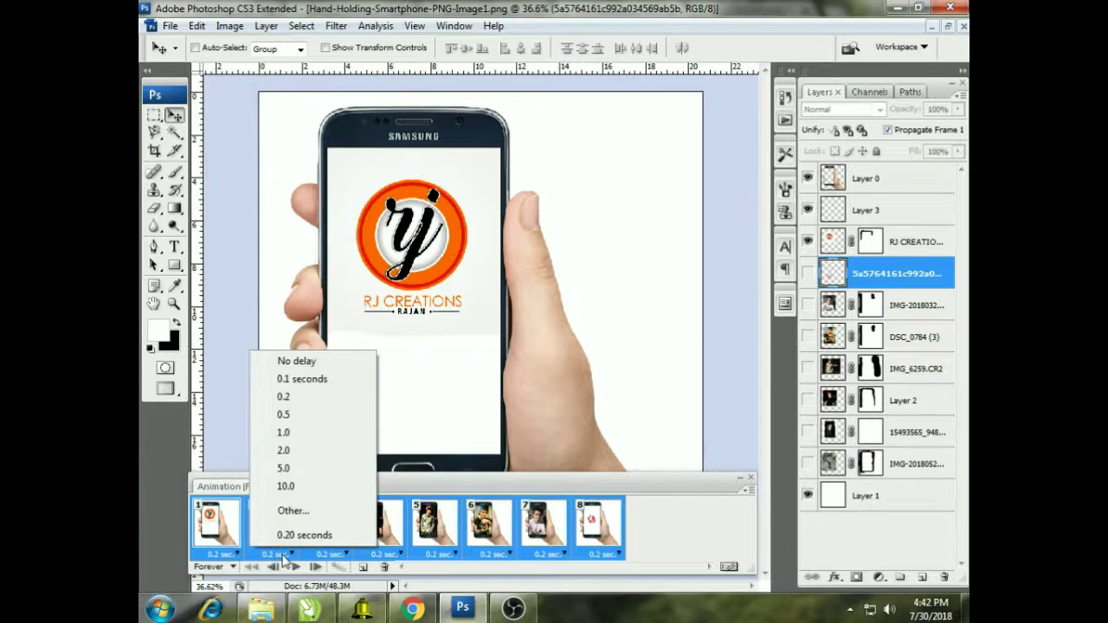
left_click(656, 452)
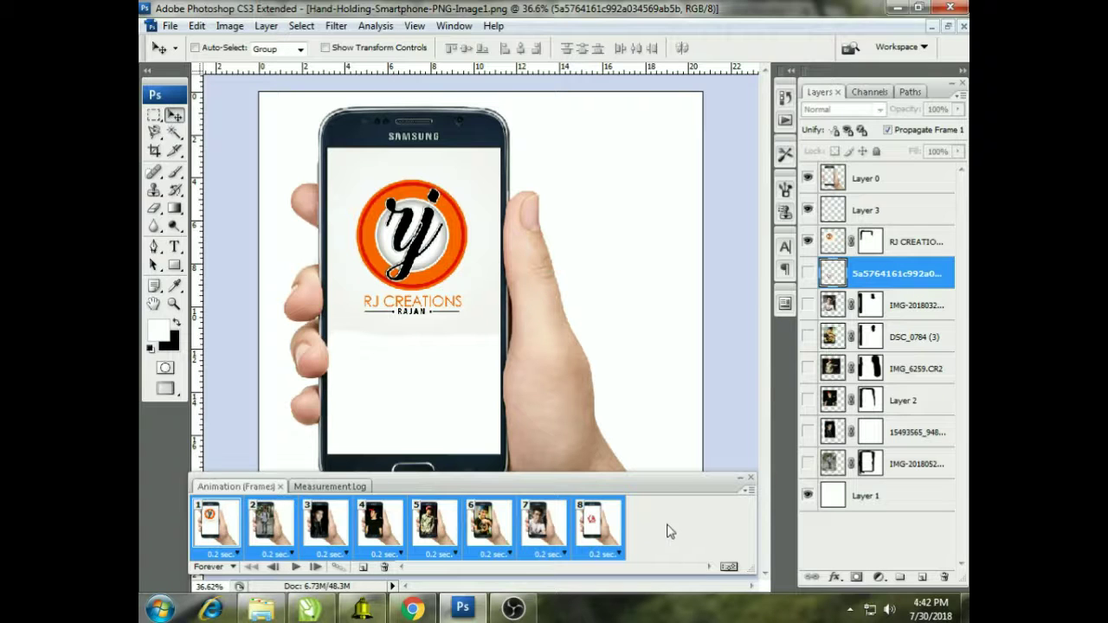
Give frames 2–7 a 0.5-second delay each and play the preview.
left_click(261, 525)
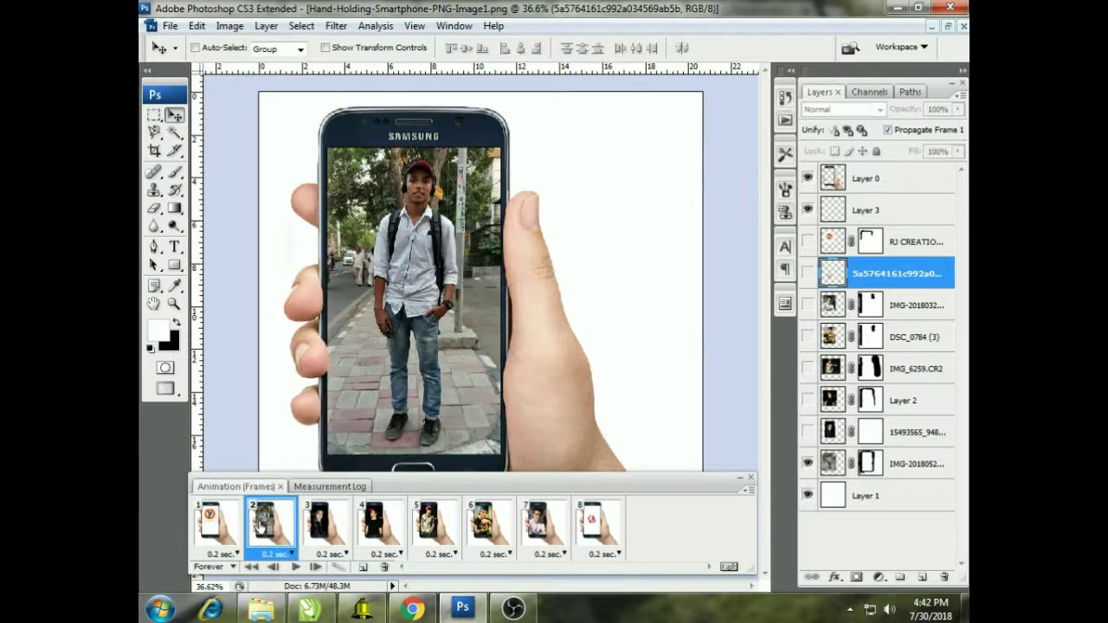
left_click(559, 545, "shift")
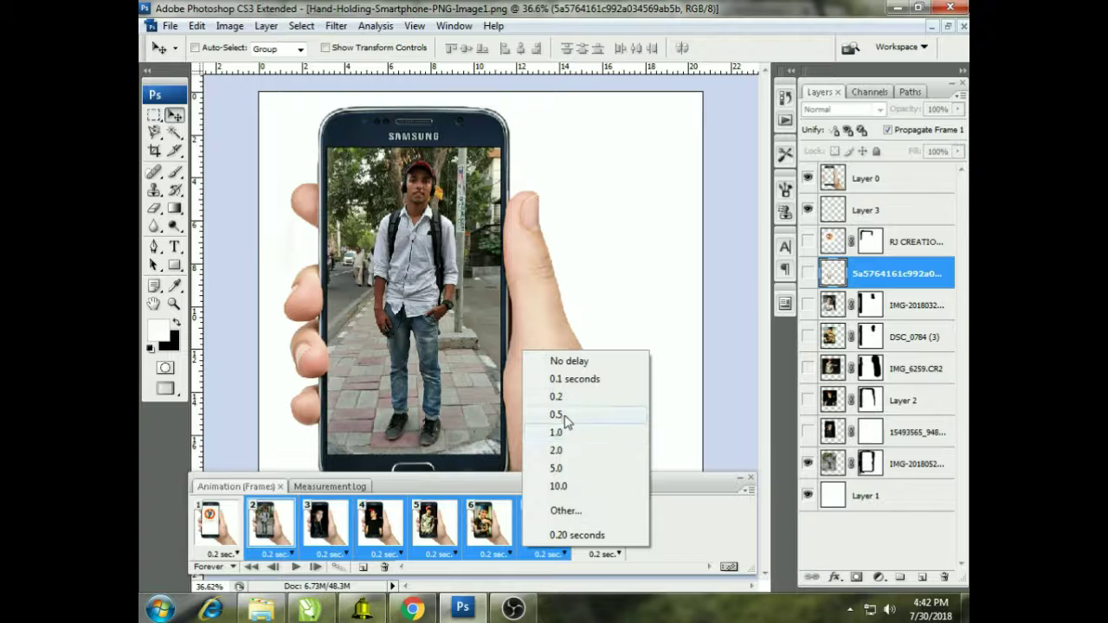
left_click(564, 415)
left_click(295, 566)
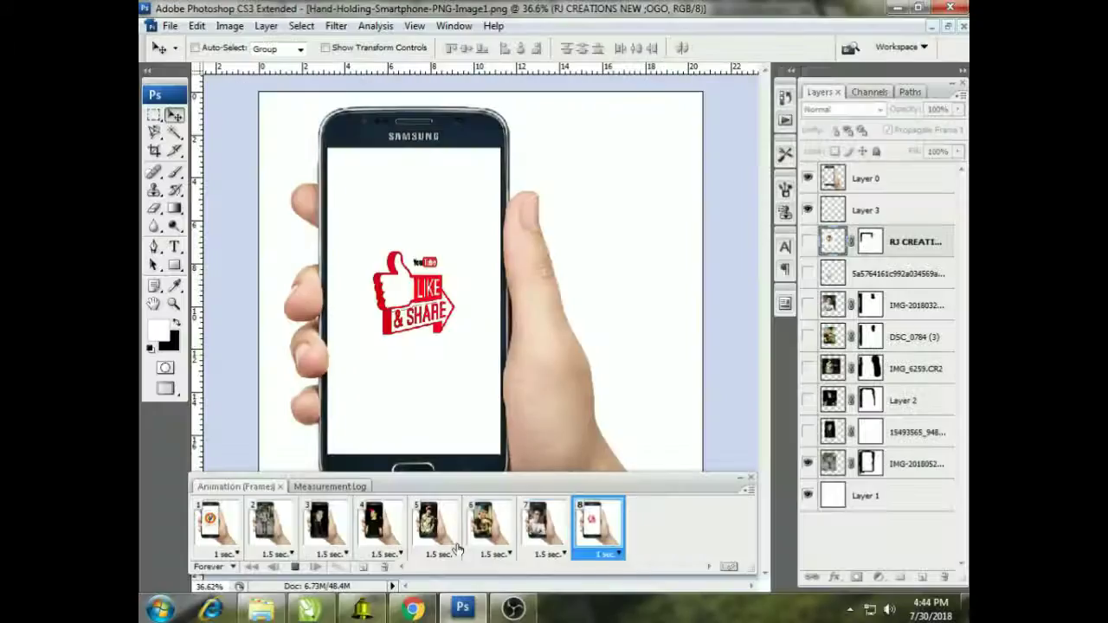
Return to frame 1, watch the playback with the new timings, then stop it.
left_click(212, 520)
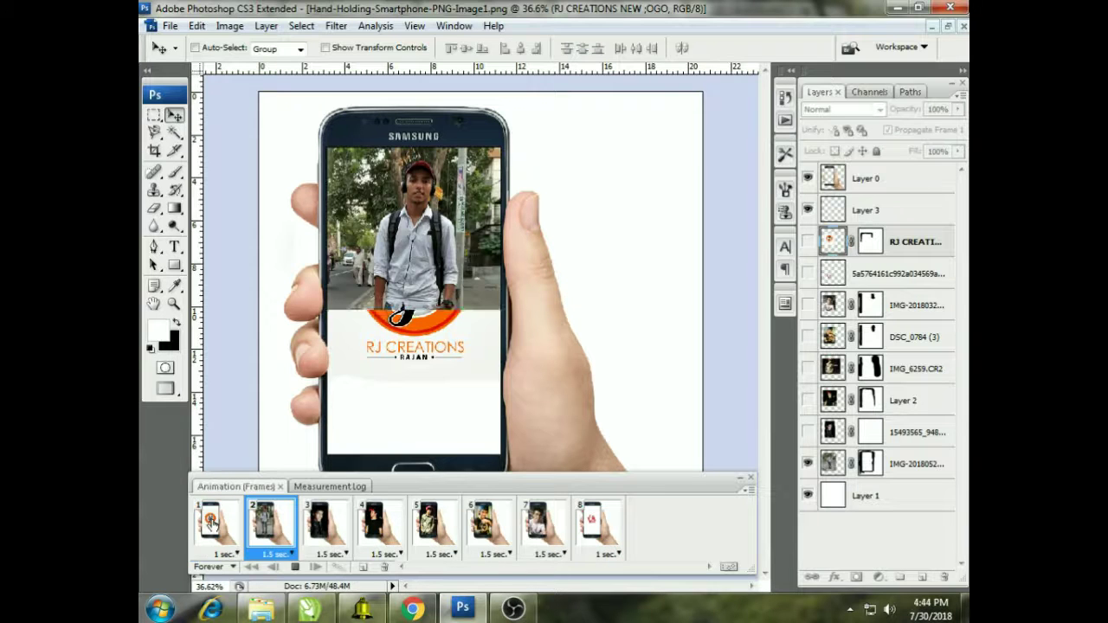
left_click(294, 566)
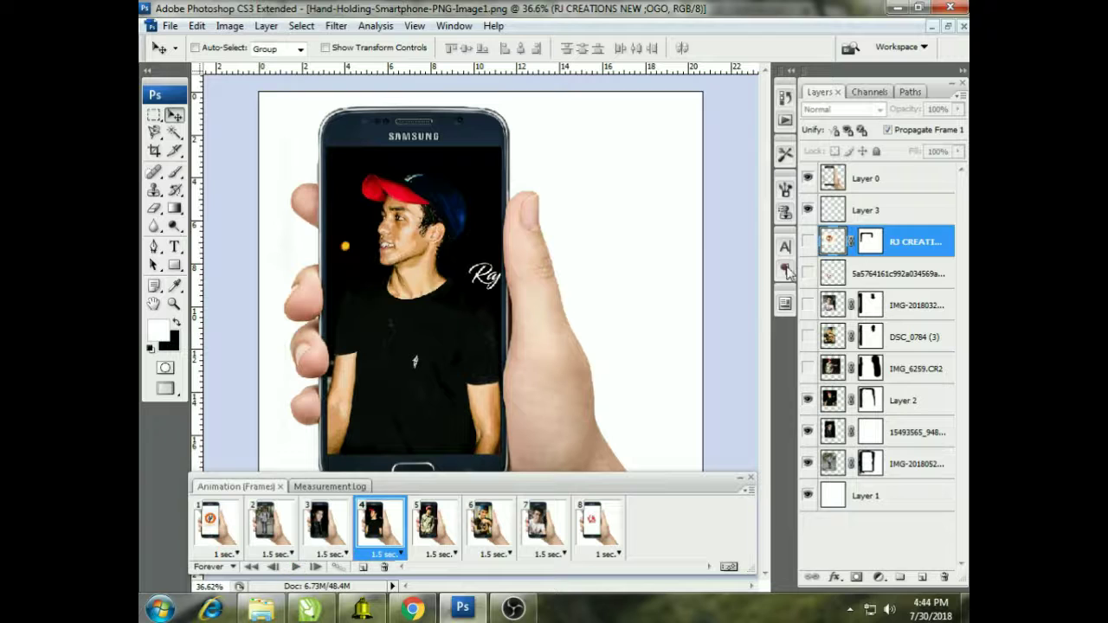
Open Save for Web & Devices with GIF format and fit the phone image in the preview.
left_click(171, 26)
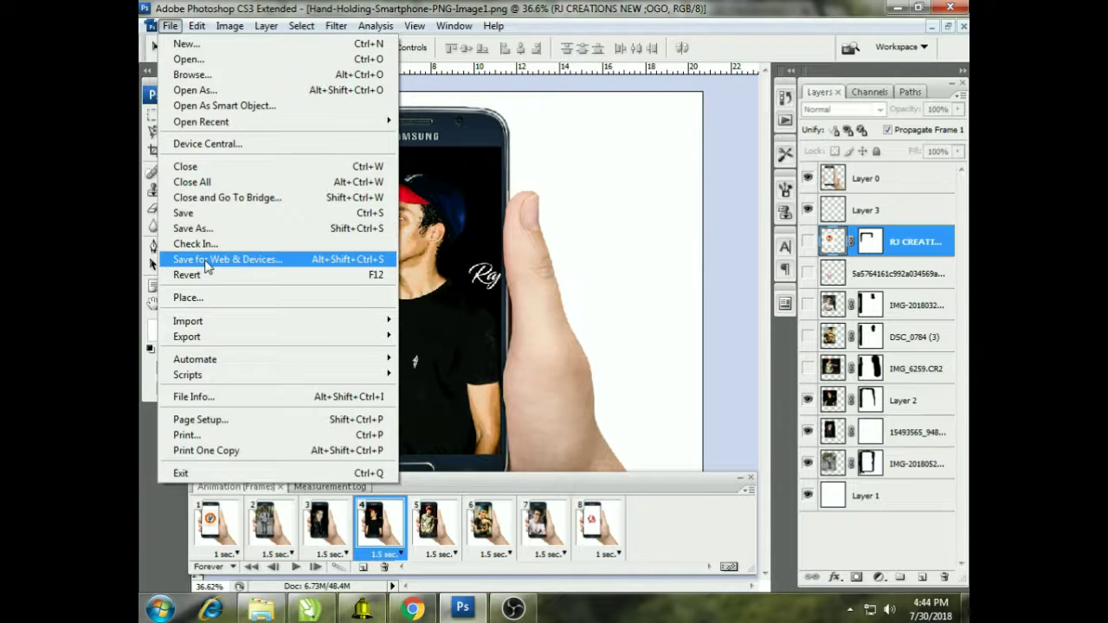
left_click(284, 259)
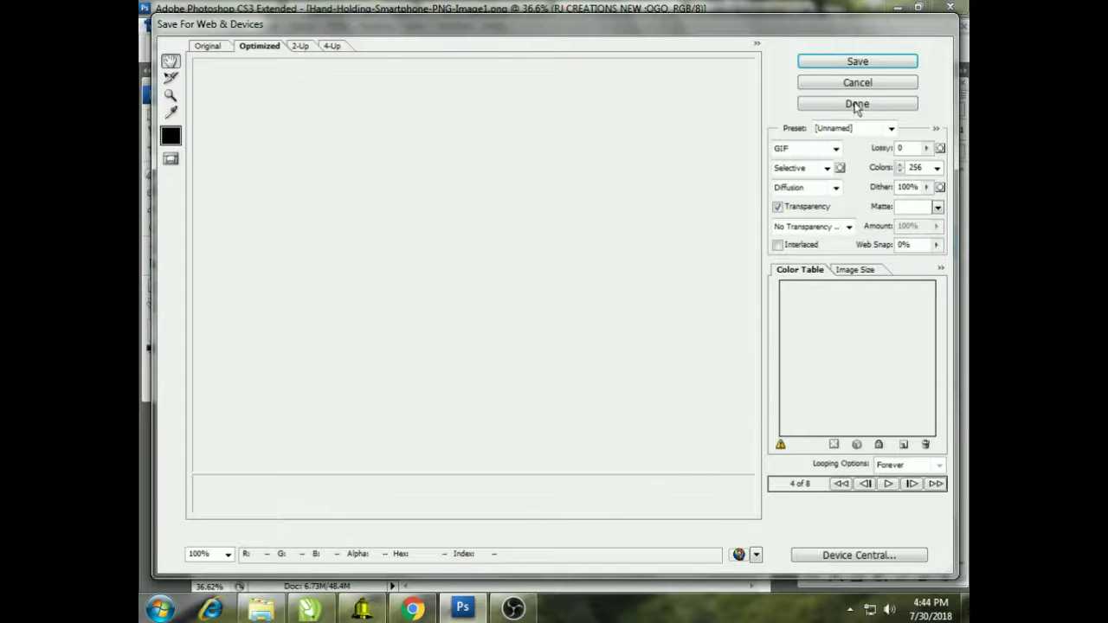
left_click(837, 150)
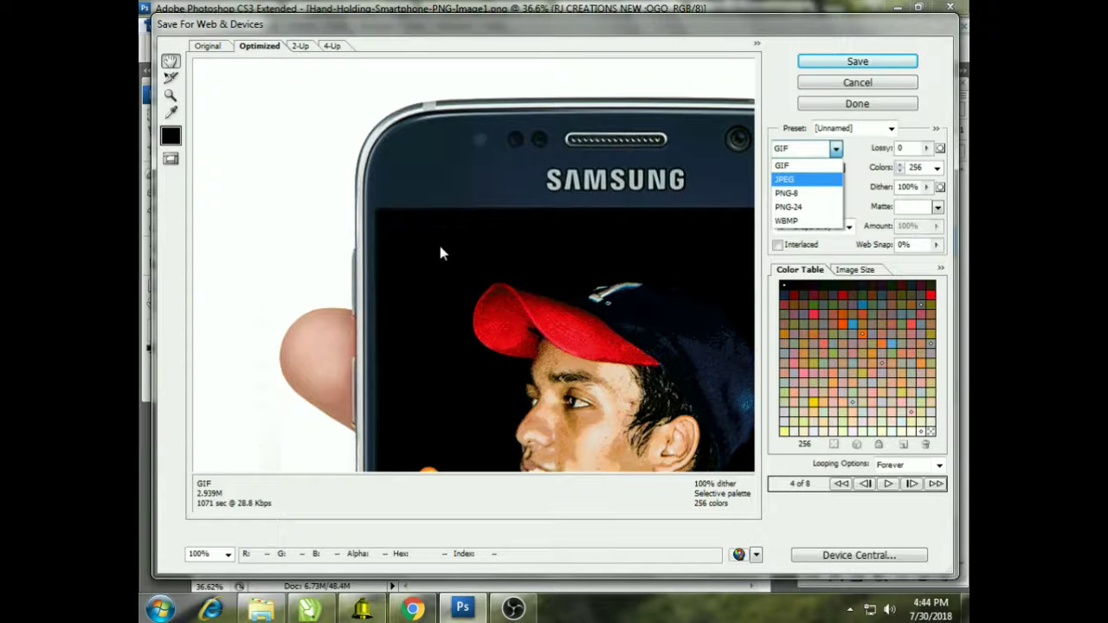
left_click(783, 165)
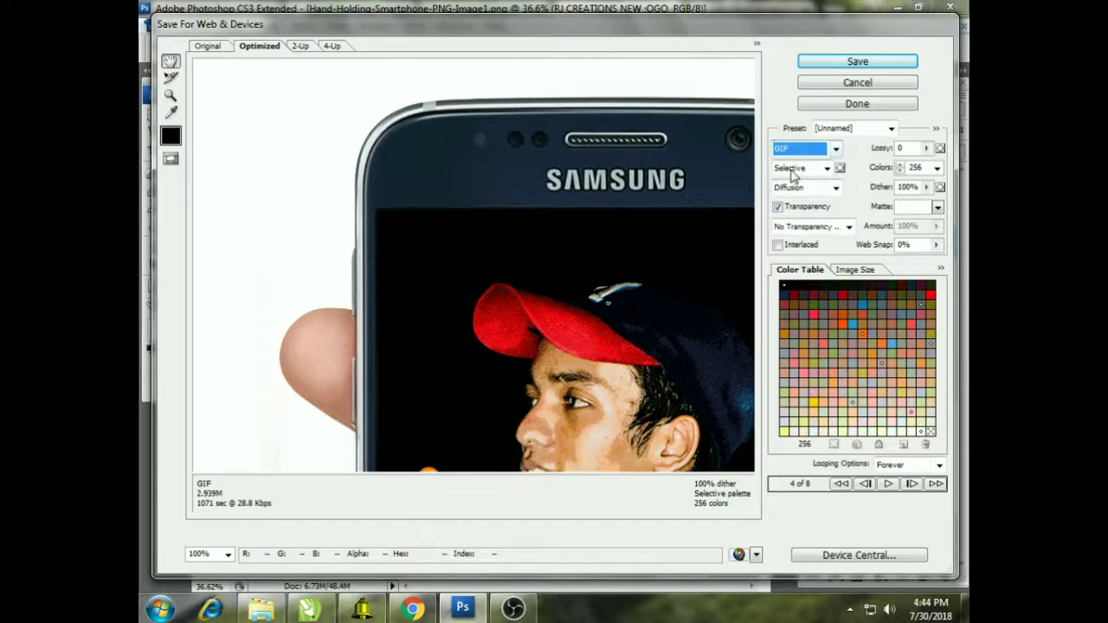
right_click(537, 244)
left_click(575, 580)
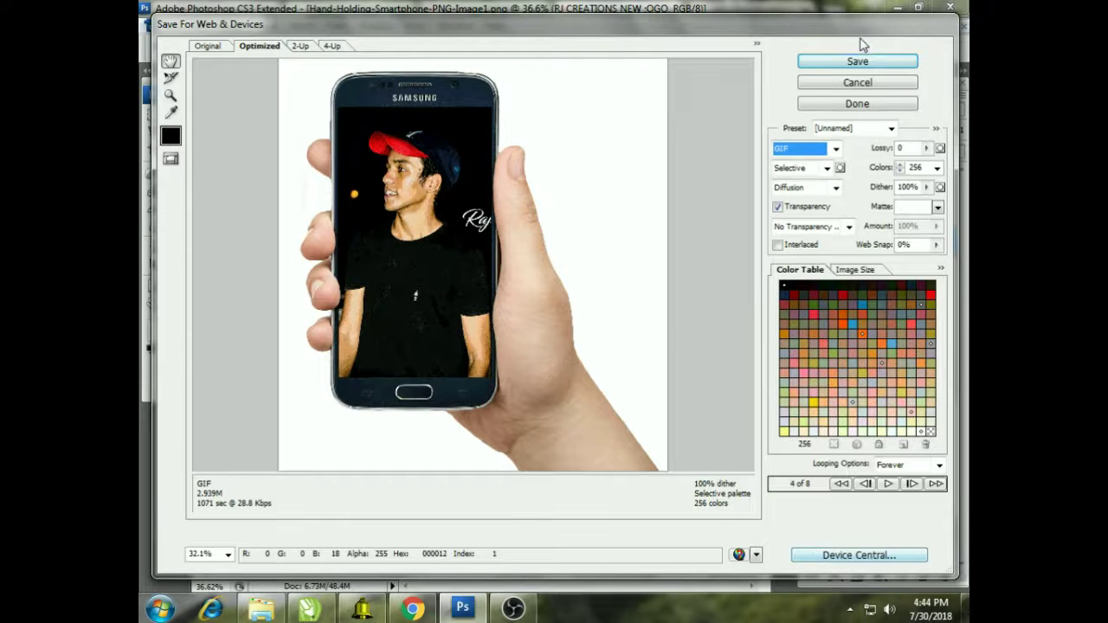
Keep 256 colours with Forever looping and proceed to the GIF save location.
left_click(936, 168)
left_click(937, 168)
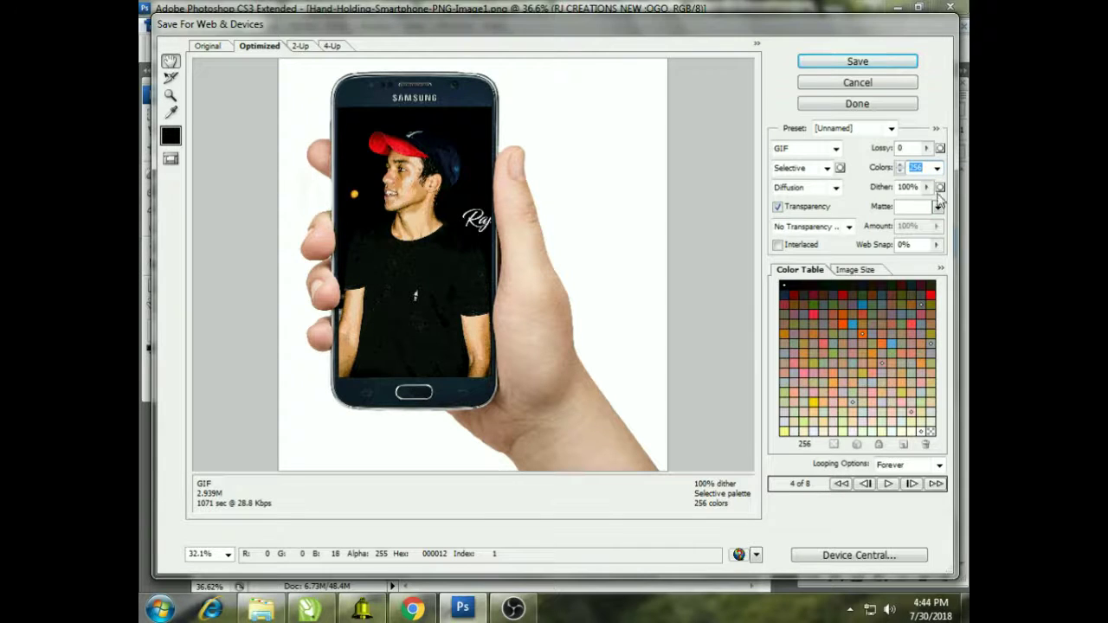
left_click(939, 197)
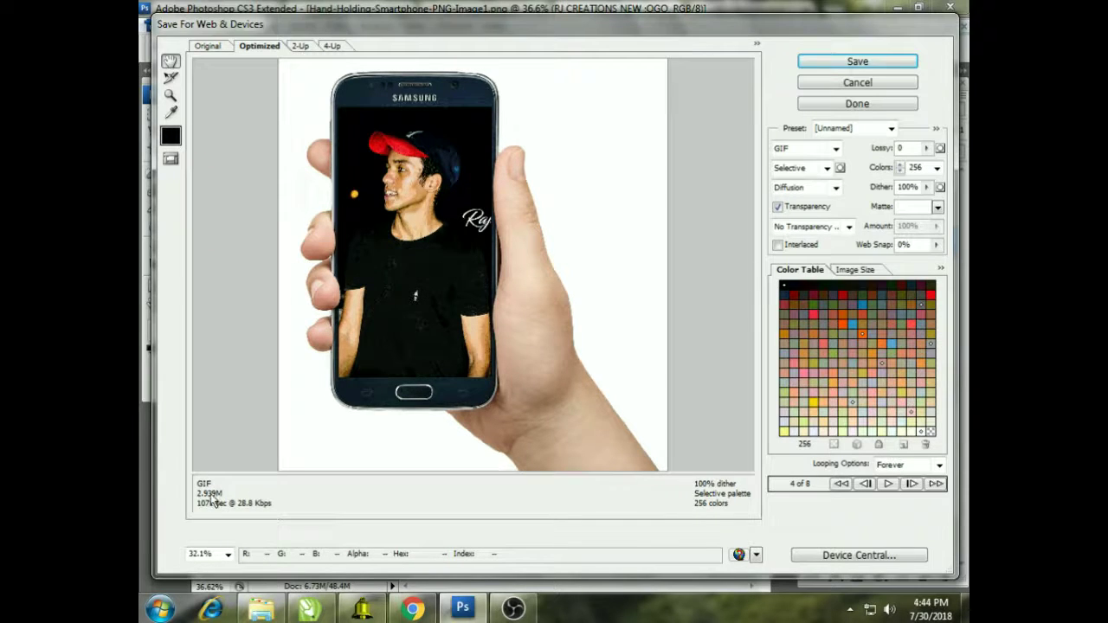
left_click(874, 63)
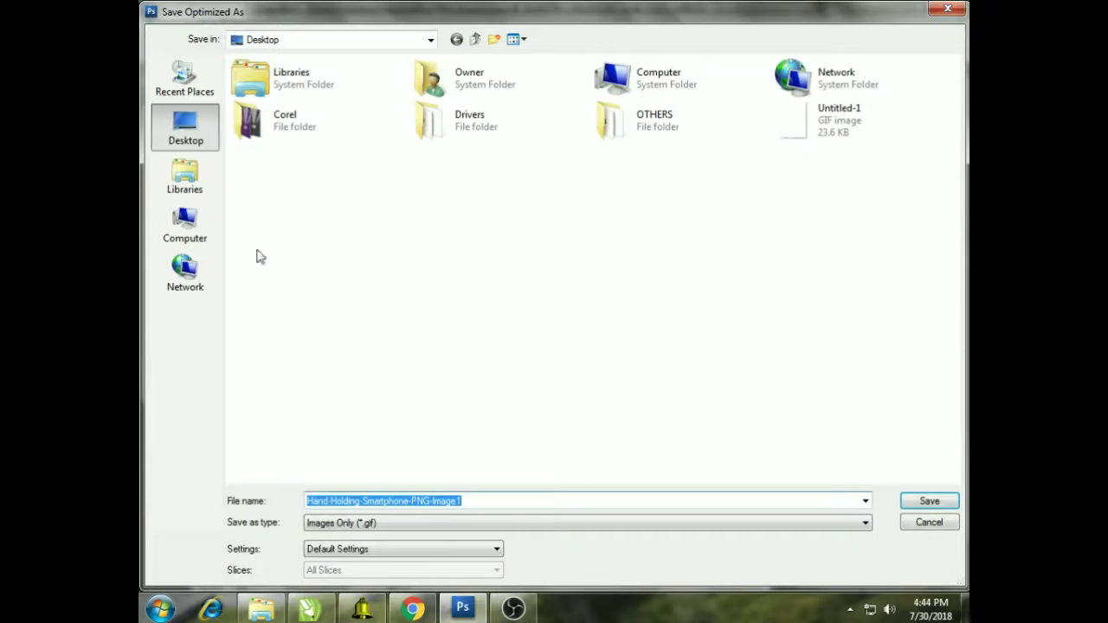
left_click(185, 225)
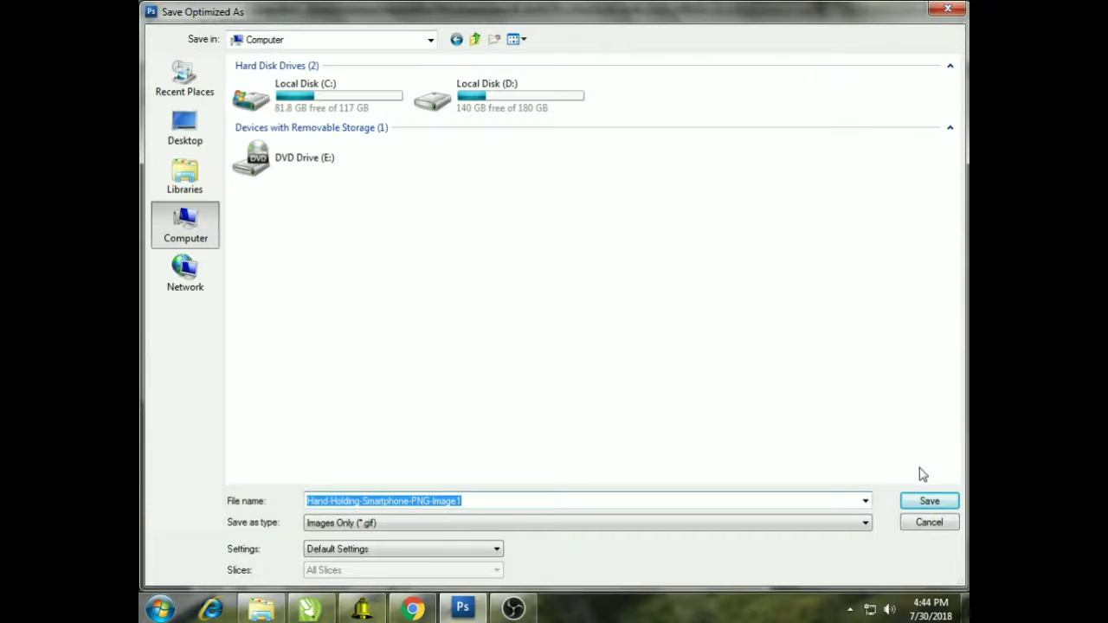
Save the GIF to the Desktop as Hand-Holding-Smartphone-PNG-Image1.
left_click(180, 128)
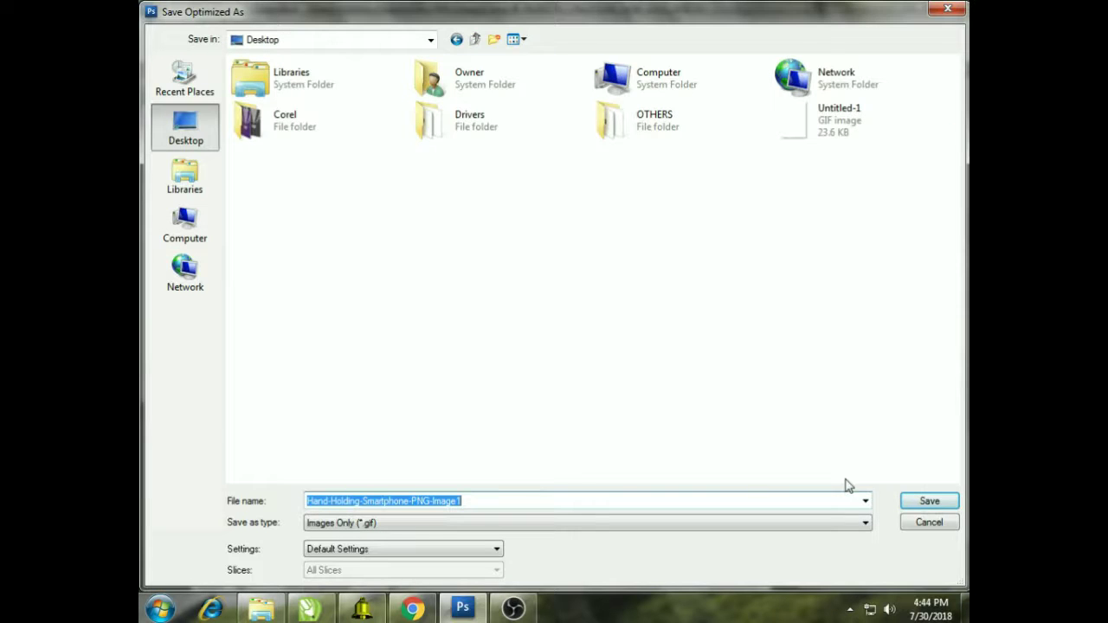
left_click(927, 503)
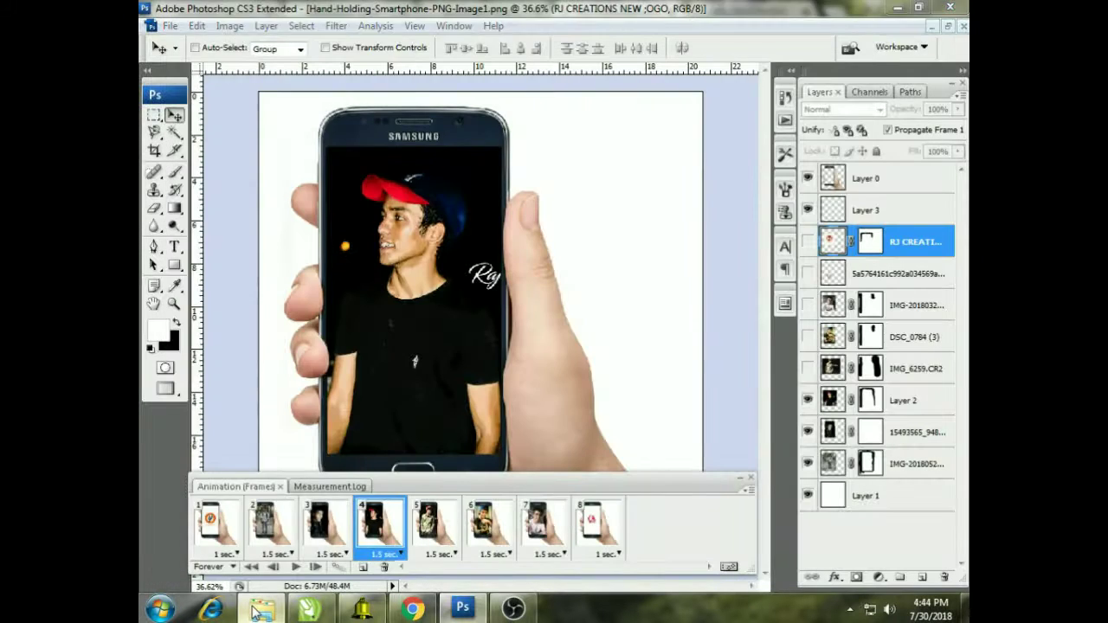
Open a new empty Chrome tab, then minimize Explorer to reveal the saved GIF on the desktop.
left_click(257, 610)
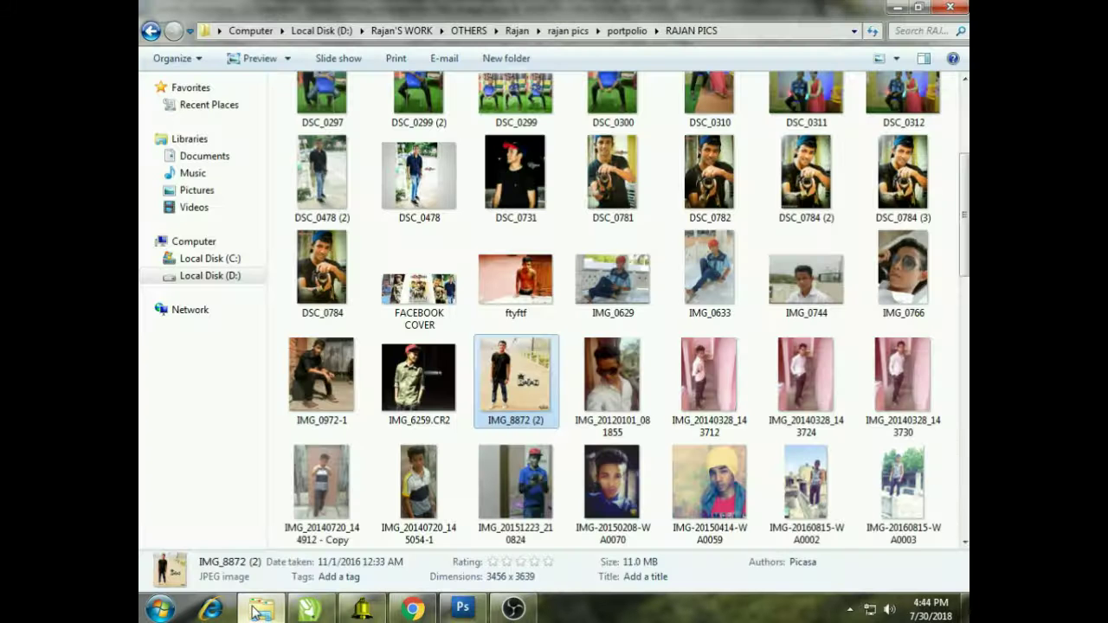
left_click(412, 610)
left_click(785, 8)
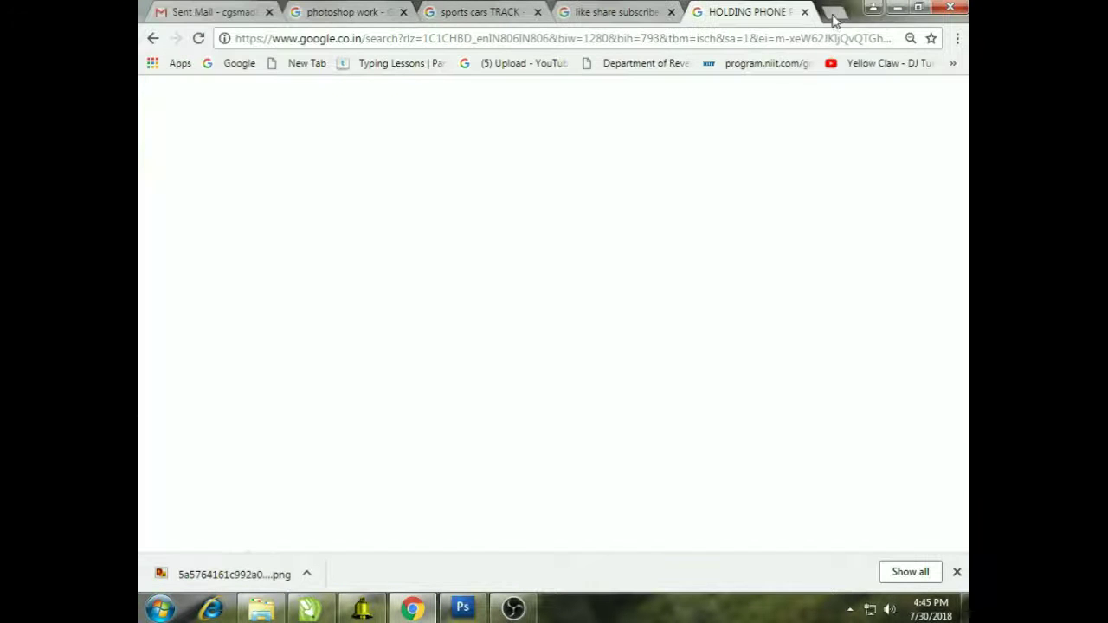
left_click(832, 12)
left_click(264, 608)
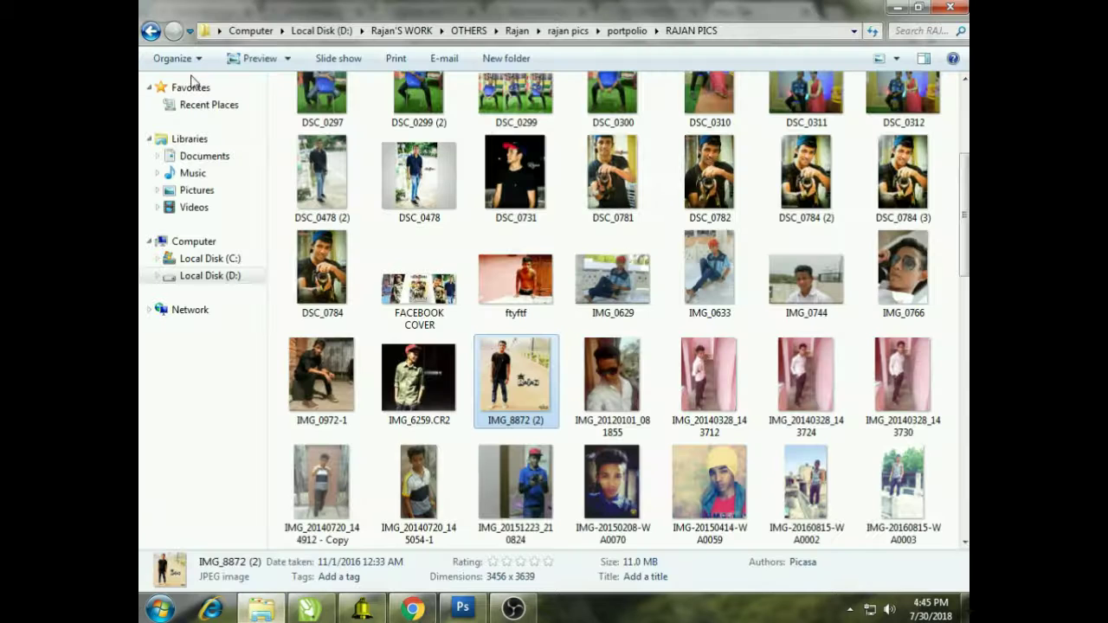
left_click(189, 139)
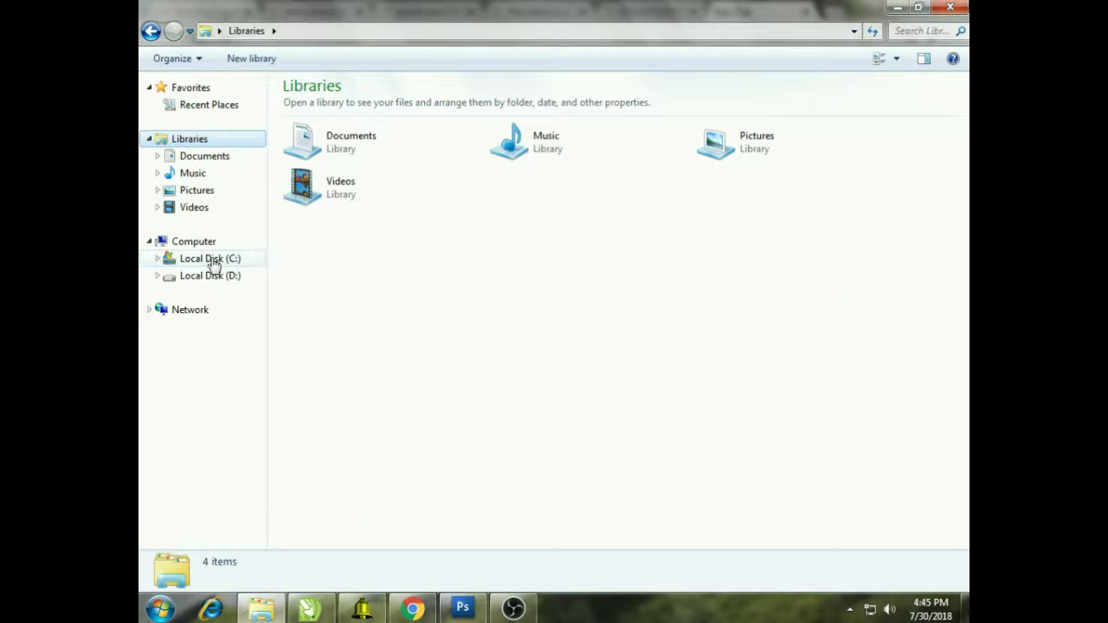
left_click(898, 7)
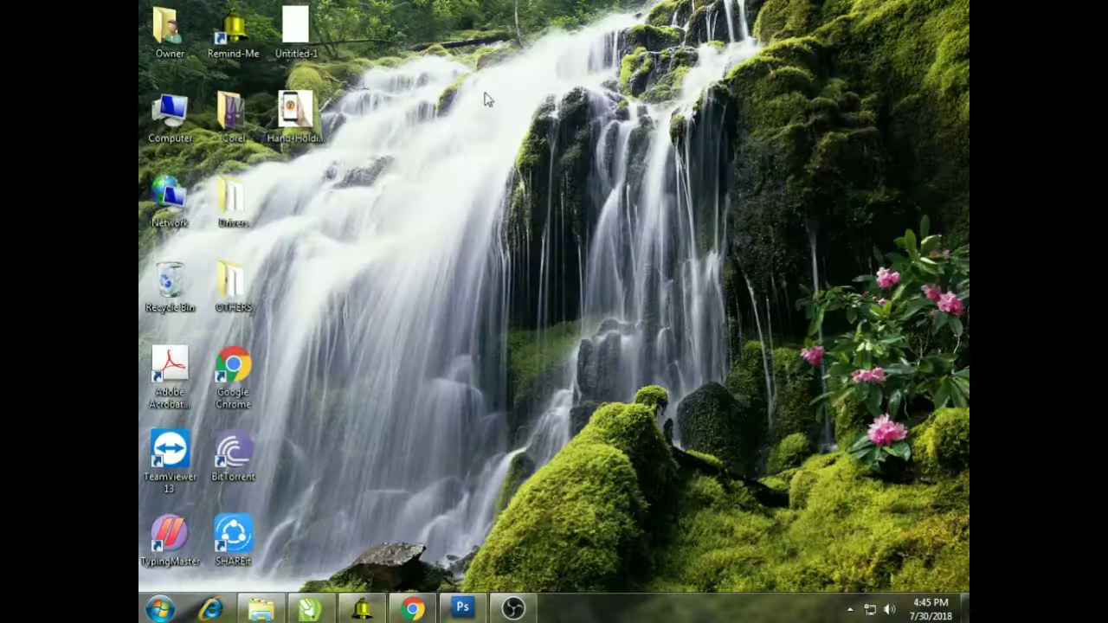
Drag Hand-Holding-Smartphone-PNG-Image1.gif into the new Chrome tab and load it.
mouse_move(295, 111)
left_mouse_down()
mouse_move(322, 163)
mouse_move(418, 609)
mouse_move(507, 272)
mouse_move(649, 40)
left_mouse_up()
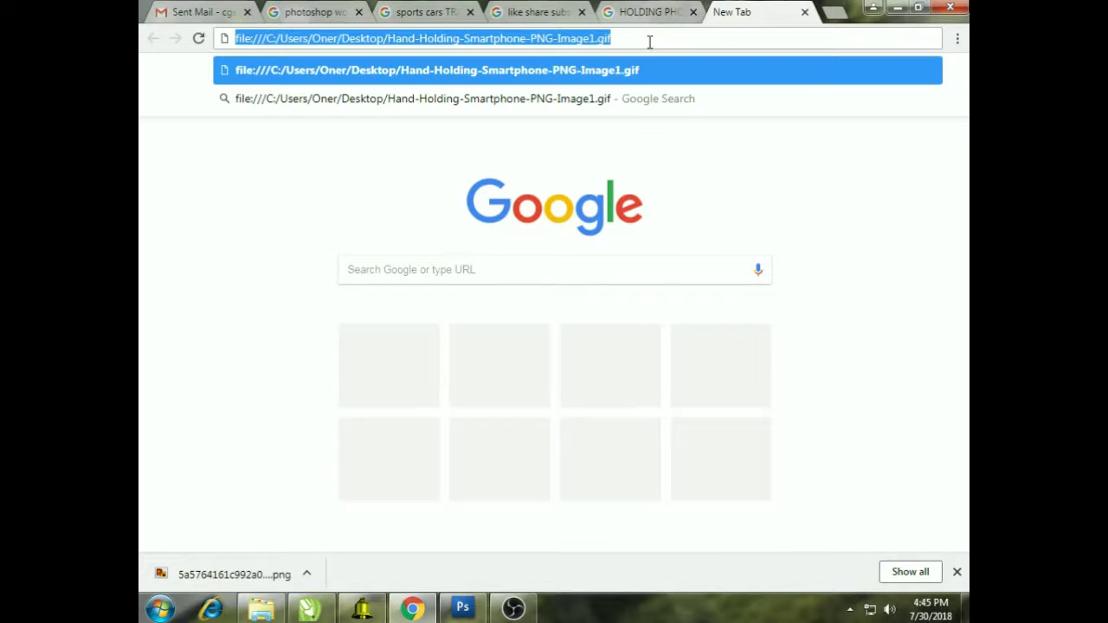
key("Return")
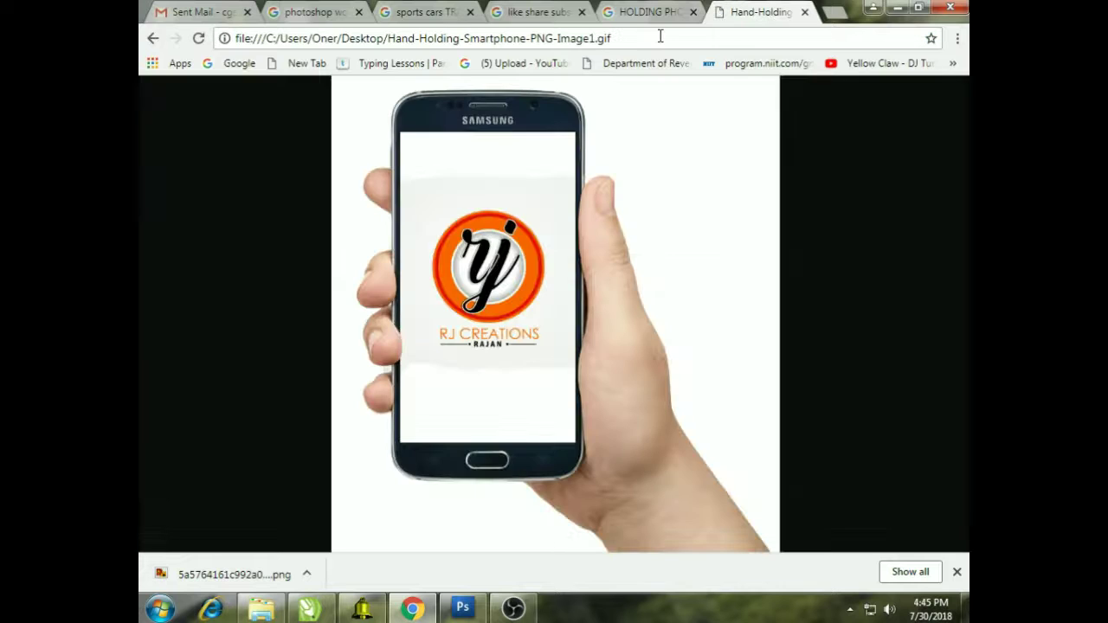